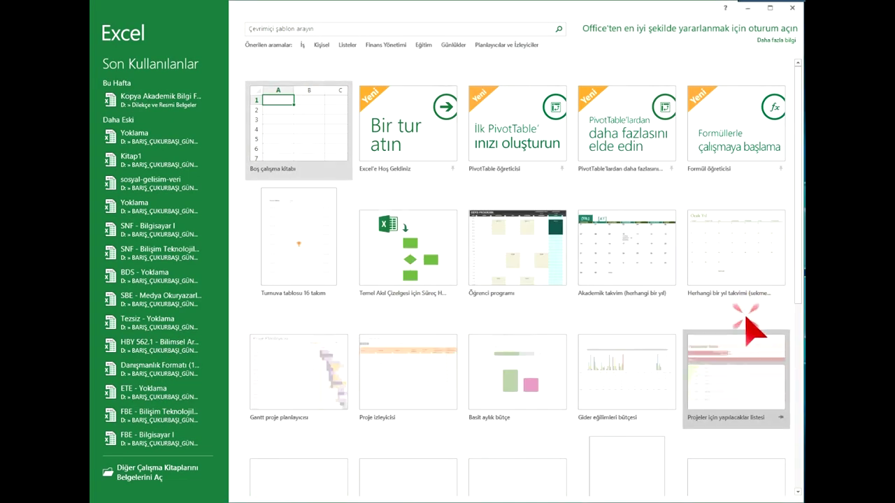
Step: Open a new blank workbook (Boş çalışma kitabı) from the start screen's template gallery
{"action": "scroll", "coordinate": [755, 329], "scroll_direction": "down", "scroll_amount": 2}
{"action": "scroll", "coordinate": [743, 379], "scroll_direction": "down", "scroll_amount": 5}
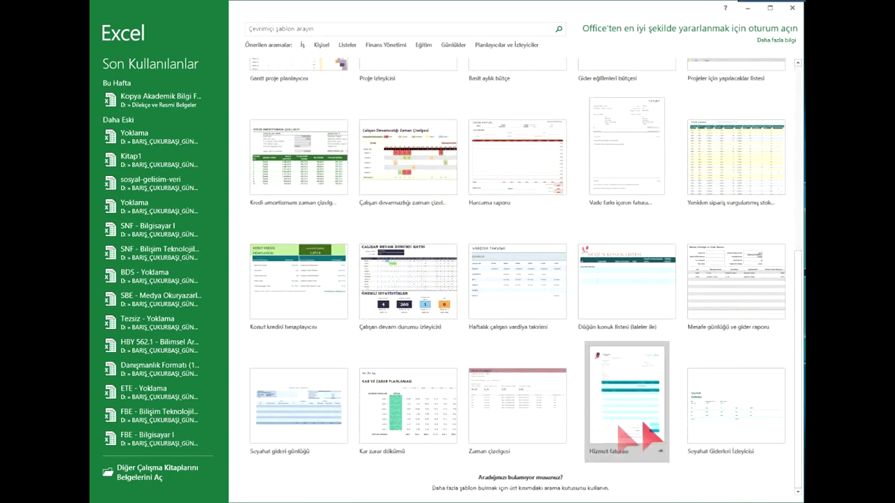
{"action": "scroll", "coordinate": [633, 332], "scroll_direction": "up", "scroll_amount": 3}
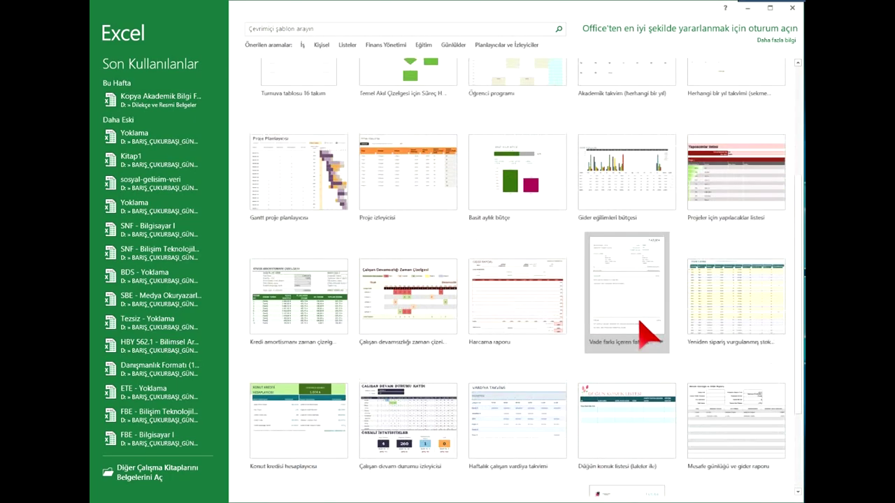
{"action": "scroll", "coordinate": [638, 336], "scroll_direction": "up", "scroll_amount": 4}
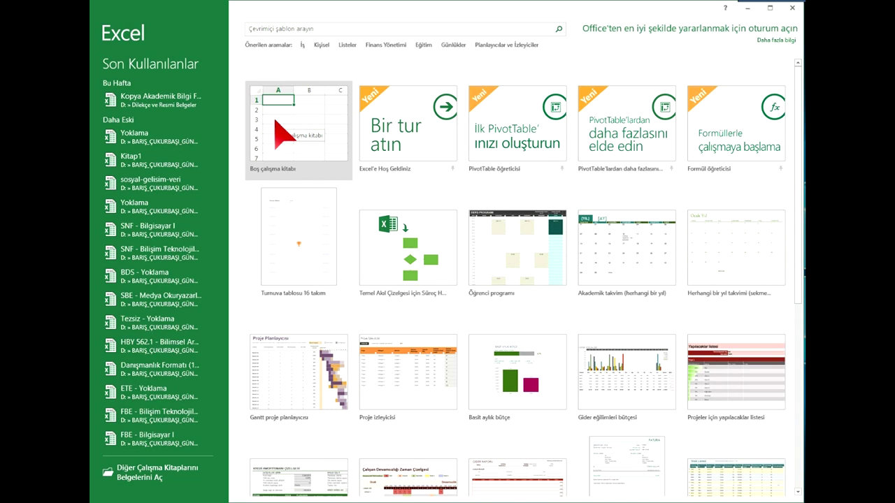
{"action": "left_click", "coordinate": [276, 123]}
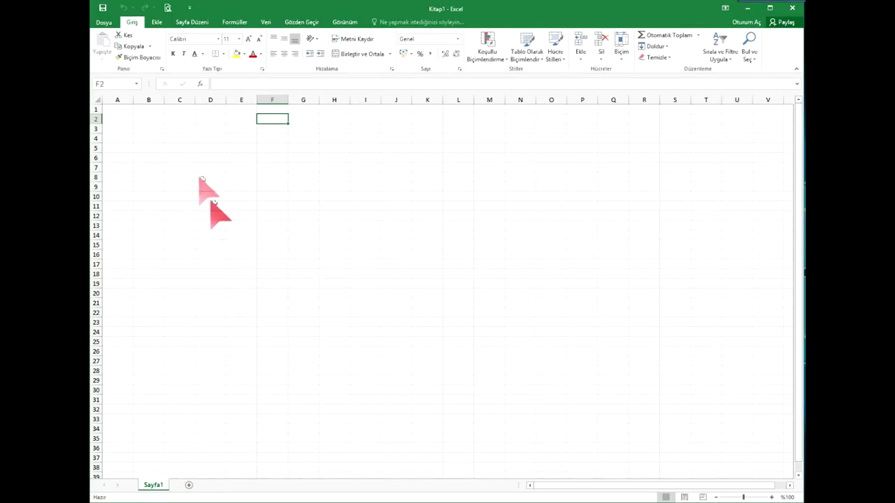
{"action": "left_click", "coordinate": [175, 177]}
{"action": "left_click", "coordinate": [303, 264]}
{"action": "left_click", "coordinate": [242, 323]}
{"action": "left_click", "coordinate": [412, 323]}
{"action": "left_click", "coordinate": [422, 206]}
{"action": "left_click", "coordinate": [303, 177]}
{"action": "left_click", "coordinate": [272, 245]}
{"action": "left_click", "coordinate": [241, 303]}
{"action": "left_click", "coordinate": [323, 313]}
{"action": "left_click", "coordinate": [478, 293]}
{"action": "left_click", "coordinate": [321, 197]}
{"action": "left_click_drag", "start_coordinate": [116, 138], "coordinate": [443, 340]}
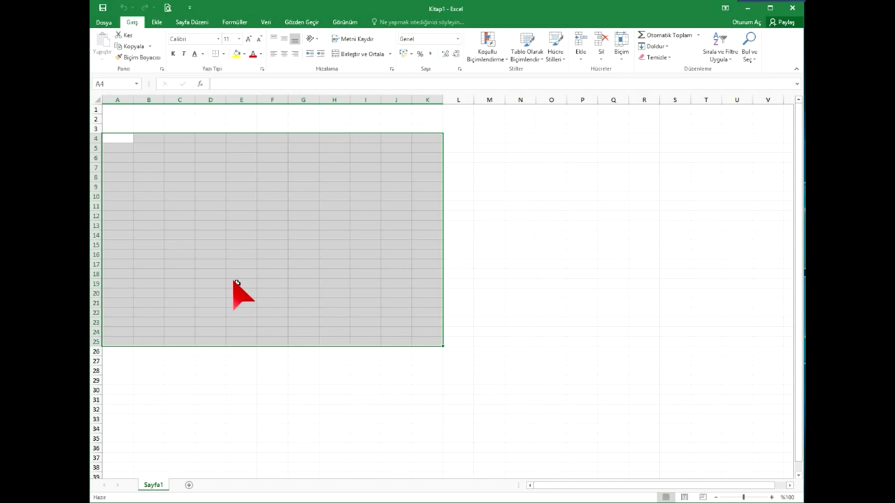
{"action": "left_click", "coordinate": [383, 260]}
{"action": "left_click", "coordinate": [539, 200]}
{"action": "left_click", "coordinate": [313, 176]}
{"action": "left_click", "coordinate": [285, 255]}
{"action": "left_click", "coordinate": [186, 205]}
{"action": "left_click", "coordinate": [213, 311]}
{"action": "left_click_drag", "start_coordinate": [303, 283], "coordinate": [303, 273]}
{"action": "left_click", "coordinate": [406, 226]}
{"action": "left_click", "coordinate": [336, 128]}
{"action": "left_click", "coordinate": [248, 148]}
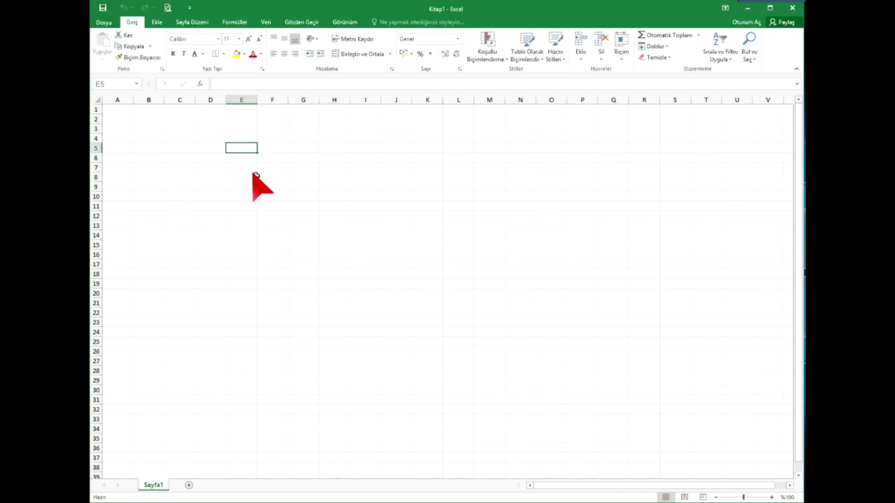
{"action": "left_click", "coordinate": [112, 110]}
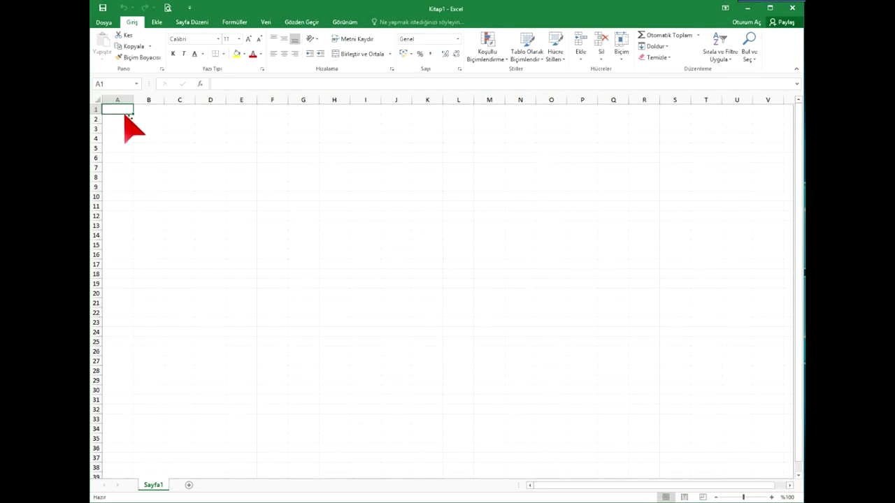
{"action": "left_click", "coordinate": [282, 195]}
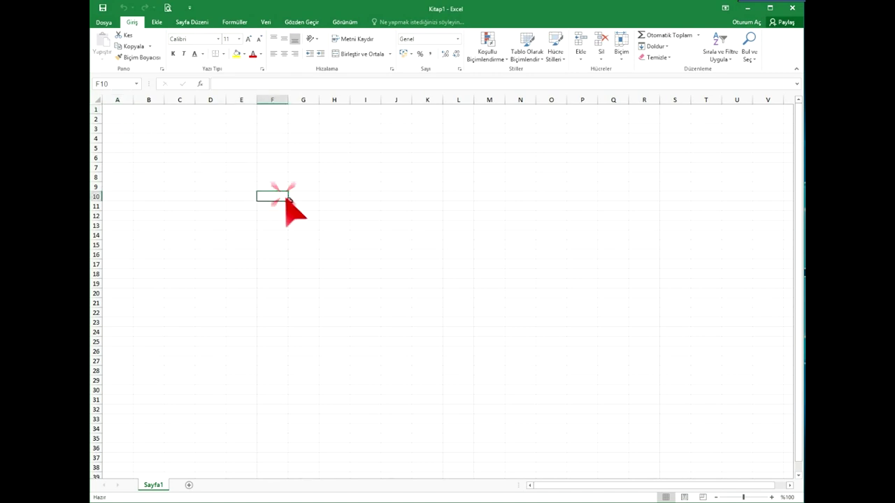
{"action": "left_click", "coordinate": [613, 381]}
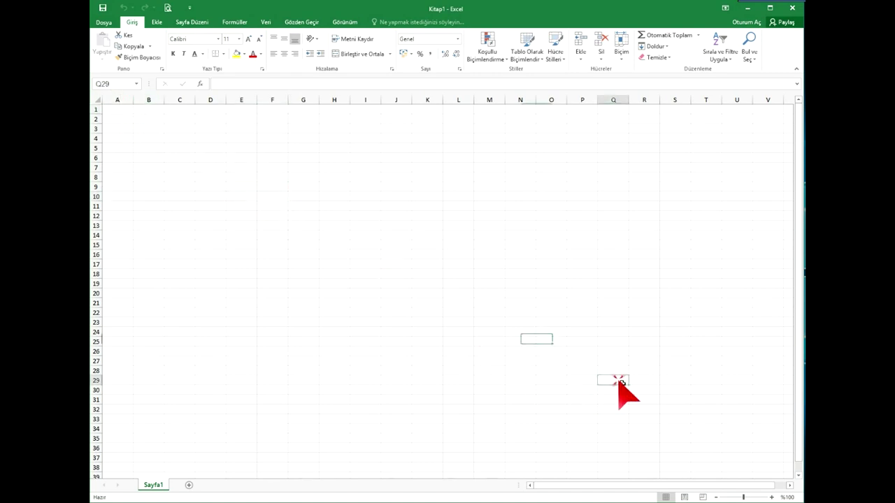
{"action": "left_click", "coordinate": [235, 217]}
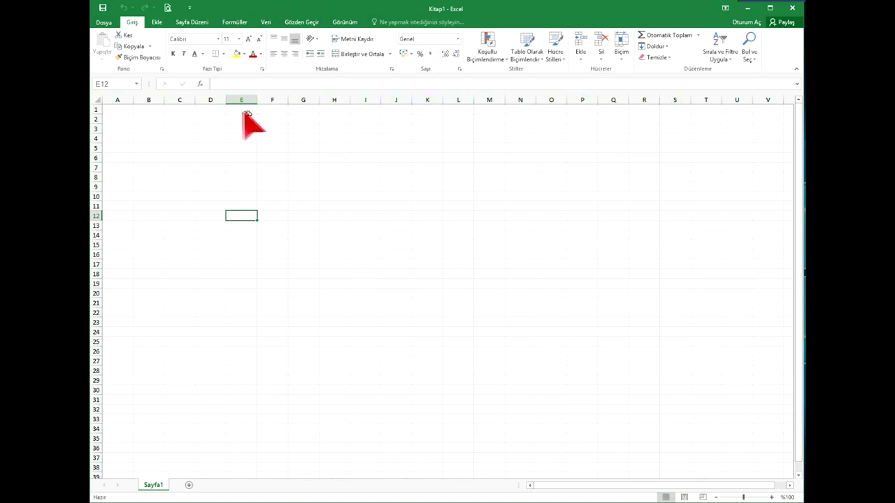
{"action": "left_click", "coordinate": [639, 111]}
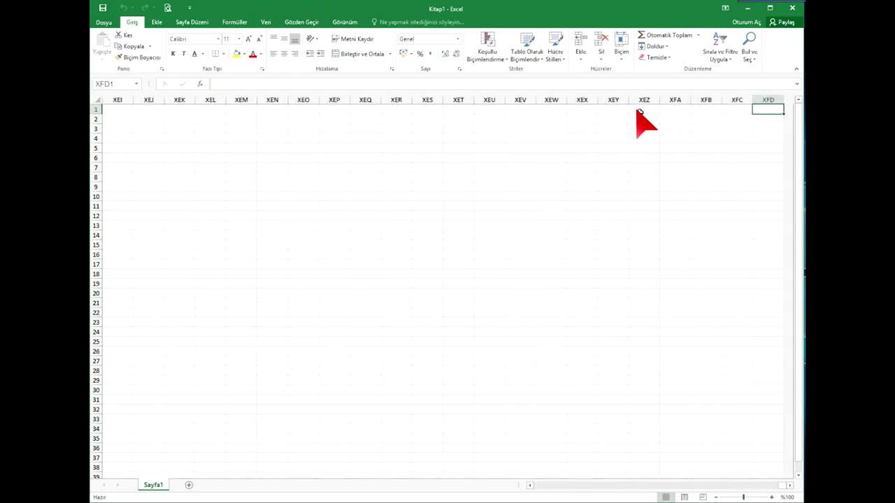
{"action": "key", "text": "ctrl+Left"}
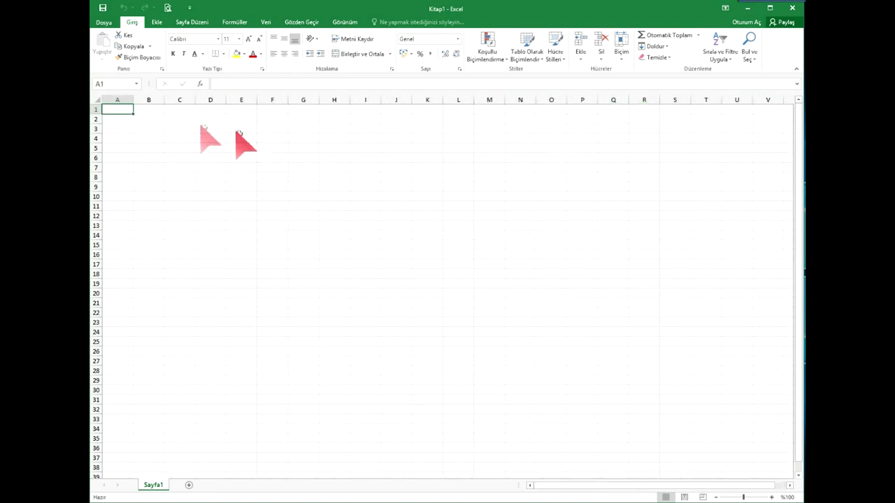
{"action": "left_click_drag", "start_coordinate": [119, 100], "coordinate": [382, 95]}
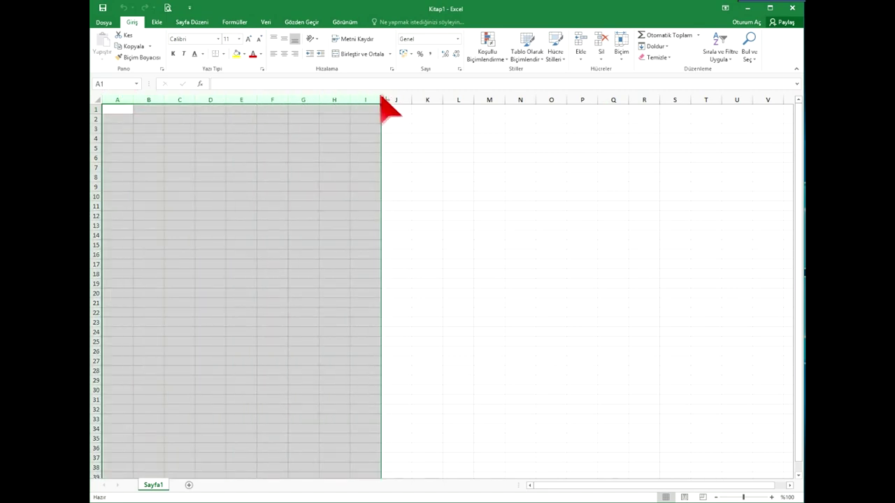
{"action": "left_click", "coordinate": [396, 99]}
{"action": "left_click", "coordinate": [431, 100]}
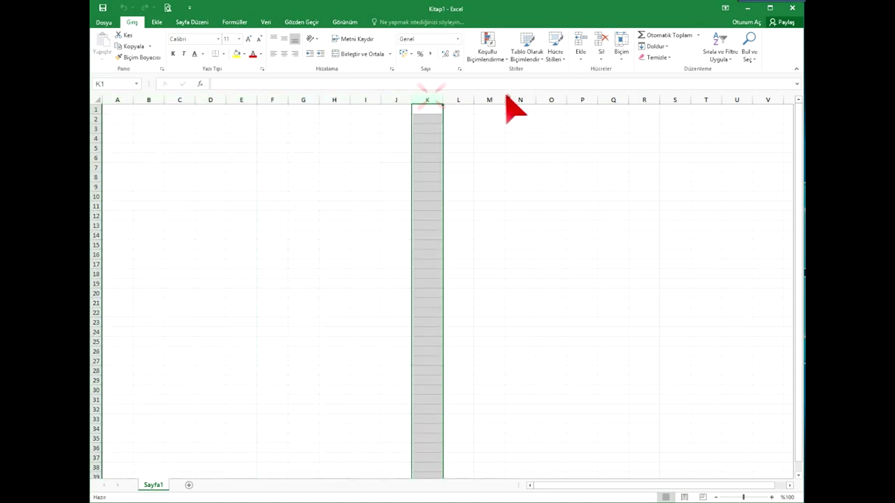
{"action": "left_click", "coordinate": [518, 100]}
{"action": "left_click", "coordinate": [207, 100]}
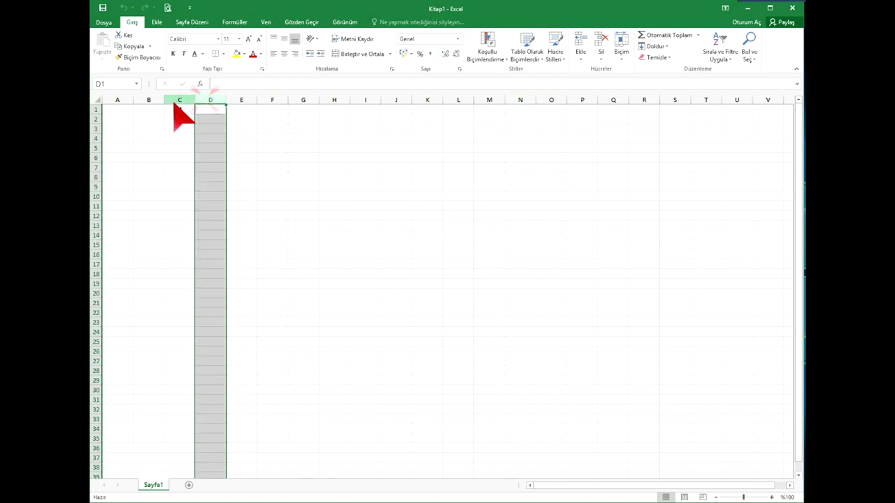
{"action": "left_click", "coordinate": [176, 101]}
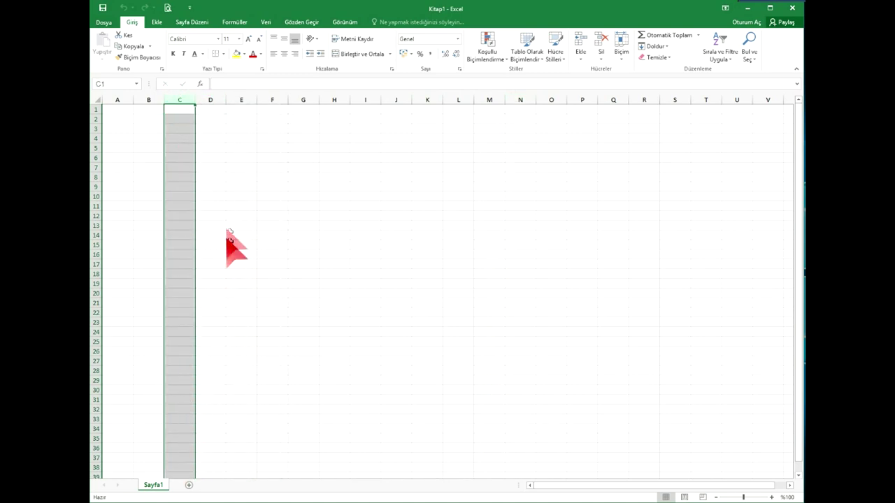
{"action": "left_click", "coordinate": [211, 140]}
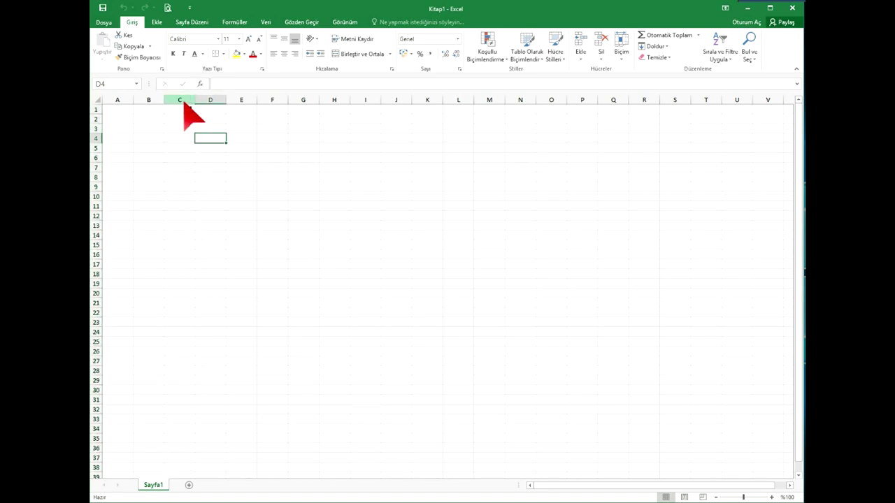
{"action": "left_click", "coordinate": [183, 101]}
{"action": "left_click_drag", "start_coordinate": [185, 110], "coordinate": [191, 342]}
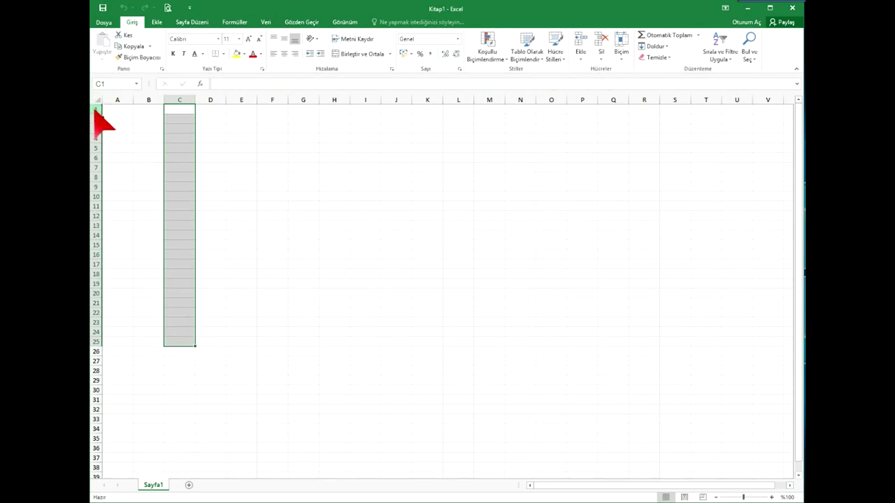
{"action": "left_click", "coordinate": [96, 110]}
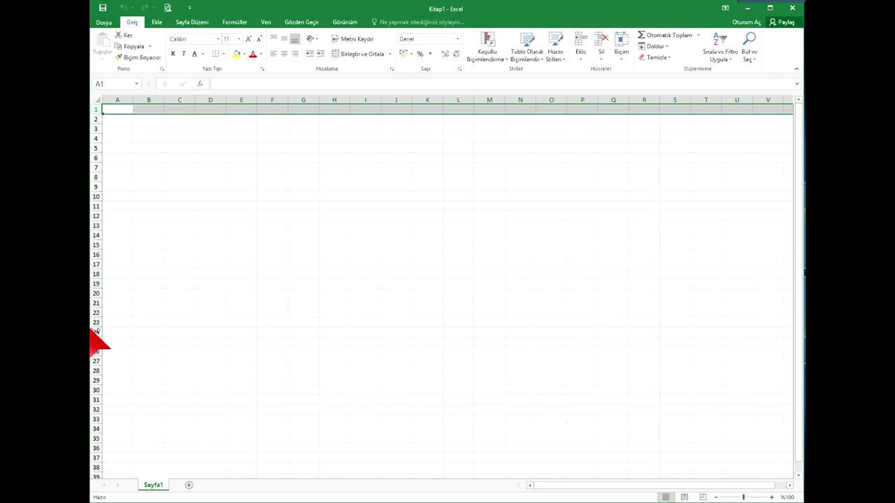
{"action": "key", "text": "ctrl+Down"}
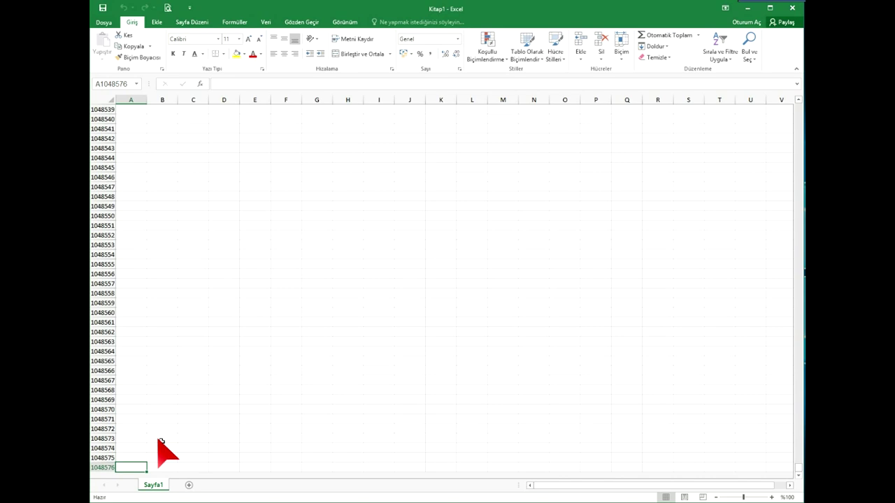
{"action": "key", "text": "ctrl+Up"}
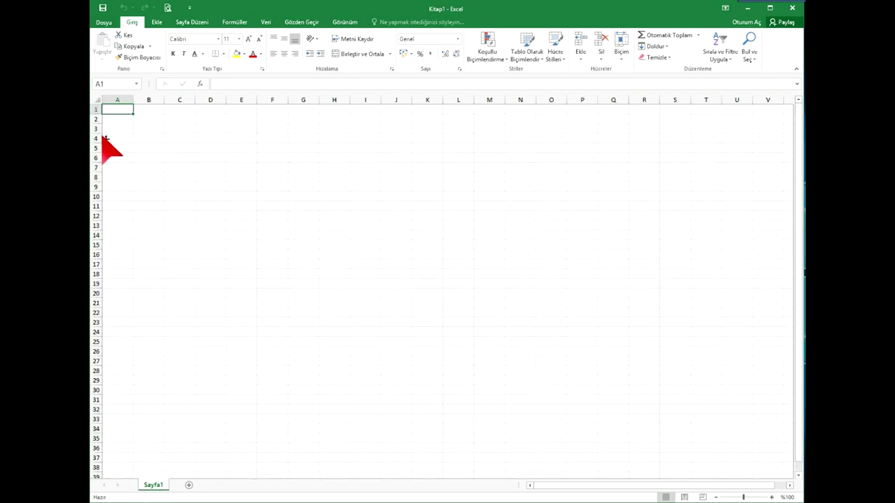
{"action": "left_click", "coordinate": [97, 168]}
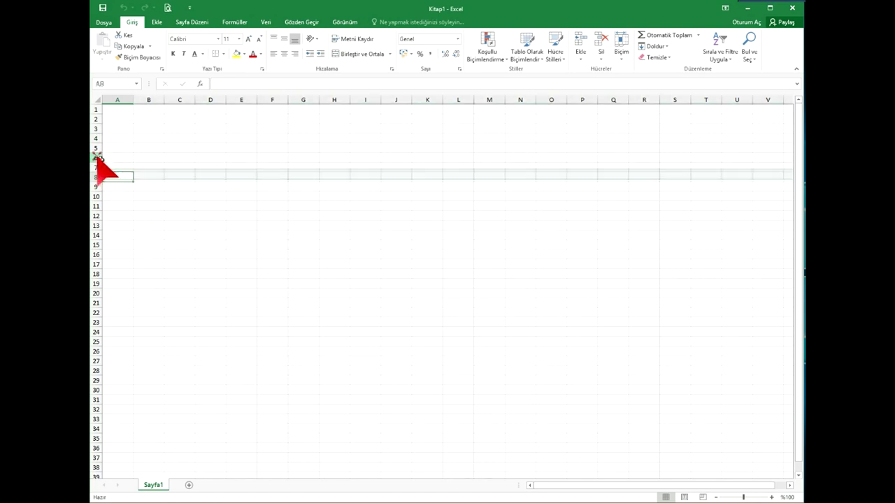
{"action": "left_click", "coordinate": [96, 158]}
{"action": "left_click", "coordinate": [96, 136]}
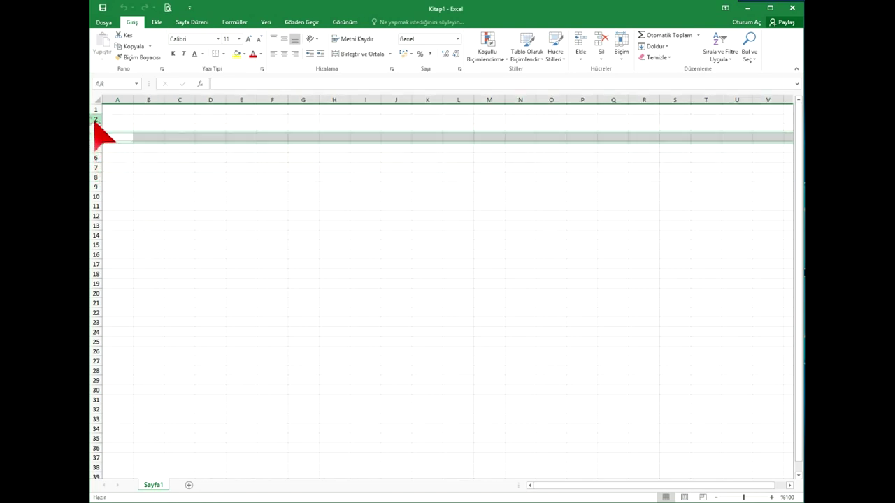
{"action": "left_click", "coordinate": [97, 119]}
{"action": "left_click", "coordinate": [96, 305]}
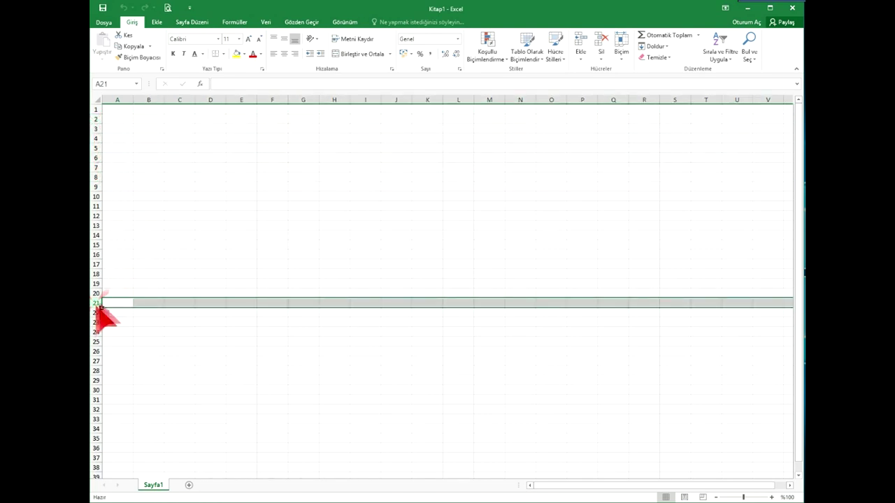
{"action": "left_click_drag", "start_coordinate": [120, 216], "coordinate": [552, 215]}
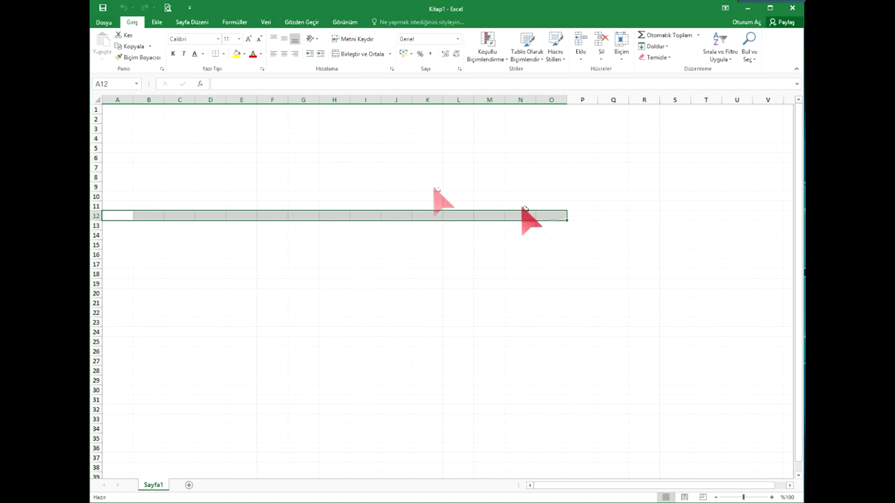
{"action": "mouse_move", "coordinate": [148, 131]}
{"action": "left_mouse_down"}
{"action": "mouse_move", "coordinate": [196, 169]}
{"action": "mouse_move", "coordinate": [399, 279]}
{"action": "left_mouse_up"}
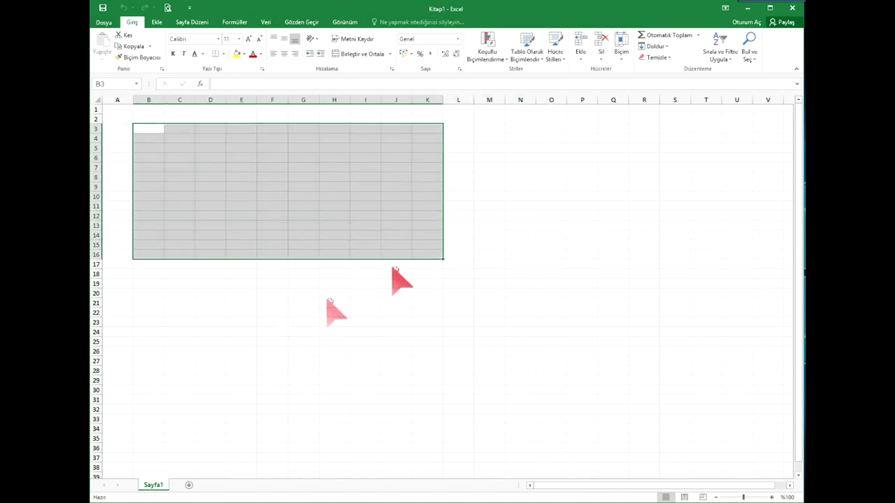
{"action": "left_click_drag", "start_coordinate": [230, 315], "coordinate": [443, 379]}
{"action": "mouse_move", "coordinate": [302, 168]}
{"action": "left_mouse_down"}
{"action": "mouse_move", "coordinate": [429, 213]}
{"action": "mouse_move", "coordinate": [515, 220]}
{"action": "left_mouse_up"}
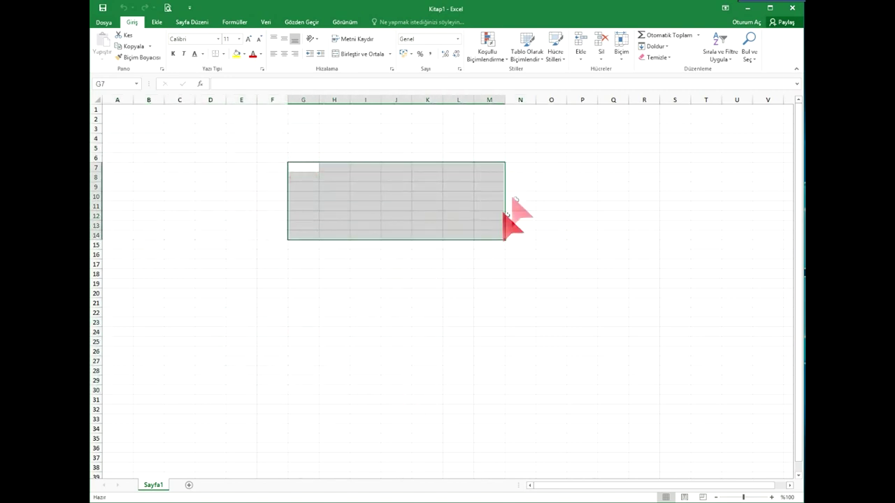
{"action": "left_click_drag", "start_coordinate": [529, 184], "coordinate": [689, 260]}
{"action": "left_click_drag", "start_coordinate": [160, 140], "coordinate": [314, 210]}
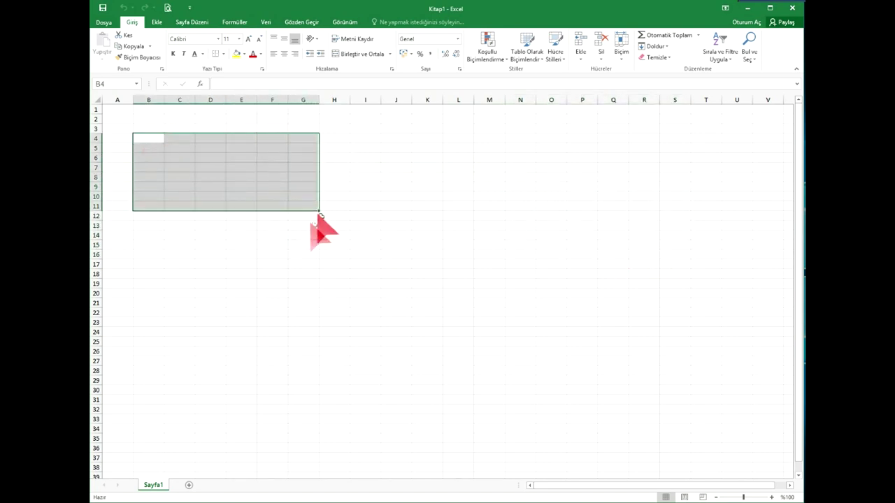
{"action": "left_click_drag", "start_coordinate": [202, 255], "coordinate": [379, 314]}
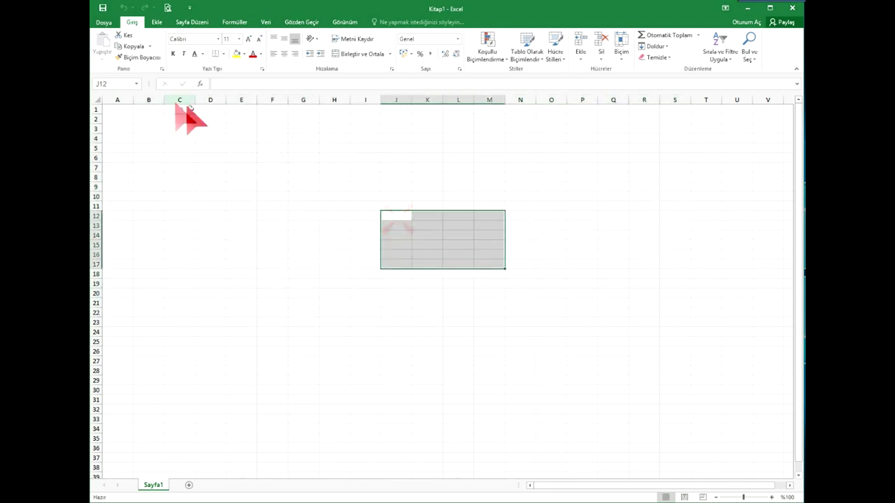
{"action": "left_click_drag", "start_coordinate": [122, 100], "coordinate": [303, 103]}
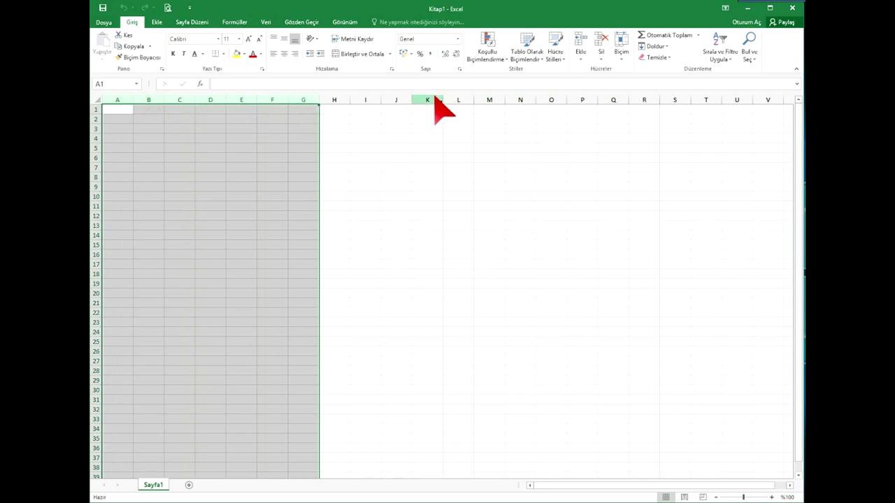
{"action": "left_click_drag", "start_coordinate": [427, 100], "coordinate": [583, 102]}
{"action": "left_click_drag", "start_coordinate": [303, 100], "coordinate": [463, 103]}
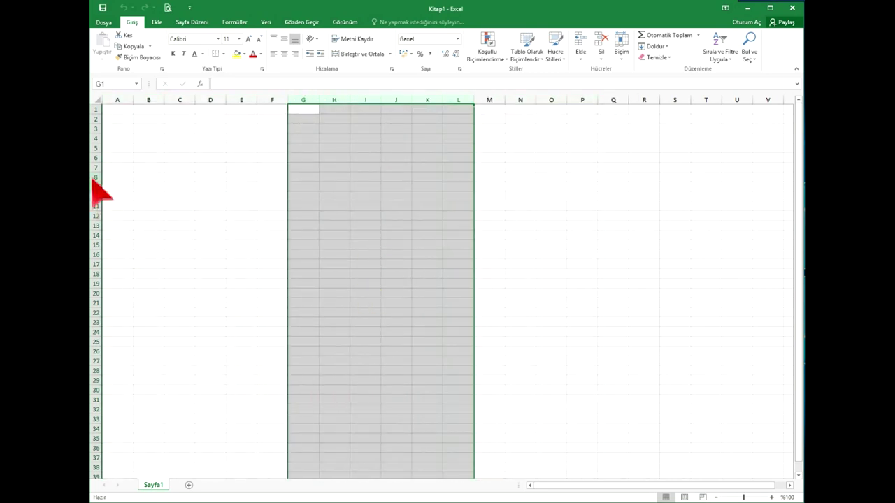
{"action": "mouse_move", "coordinate": [98, 148]}
{"action": "left_mouse_down"}
{"action": "mouse_move", "coordinate": [103, 244]}
{"action": "mouse_move", "coordinate": [94, 159]}
{"action": "left_mouse_up"}
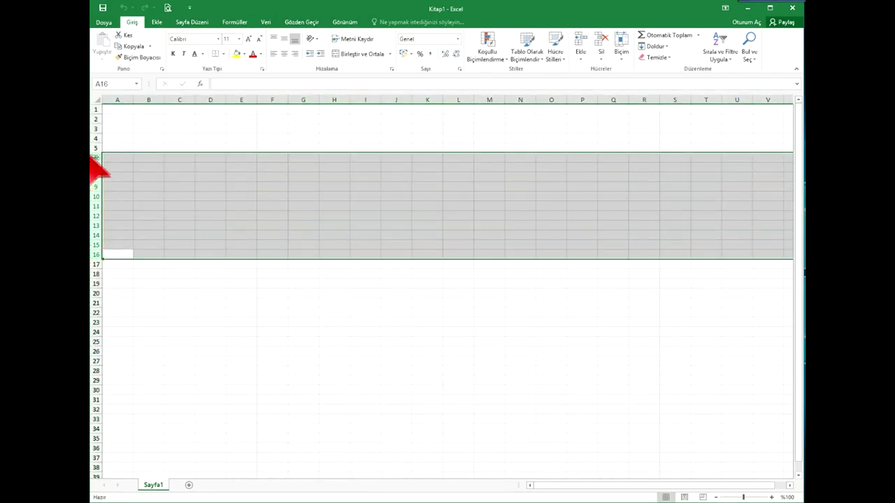
{"action": "left_click", "coordinate": [224, 128]}
{"action": "left_click_drag", "start_coordinate": [160, 138], "coordinate": [209, 139]}
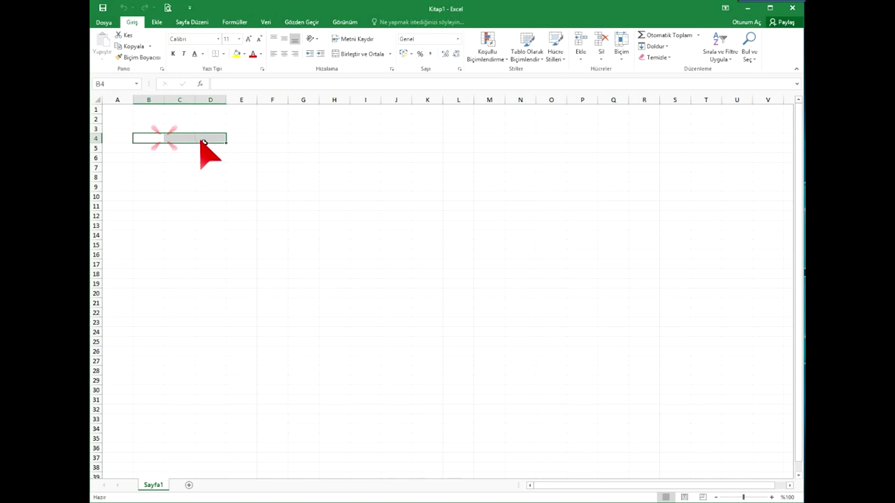
{"action": "left_click_drag", "start_coordinate": [147, 100], "coordinate": [177, 100]}
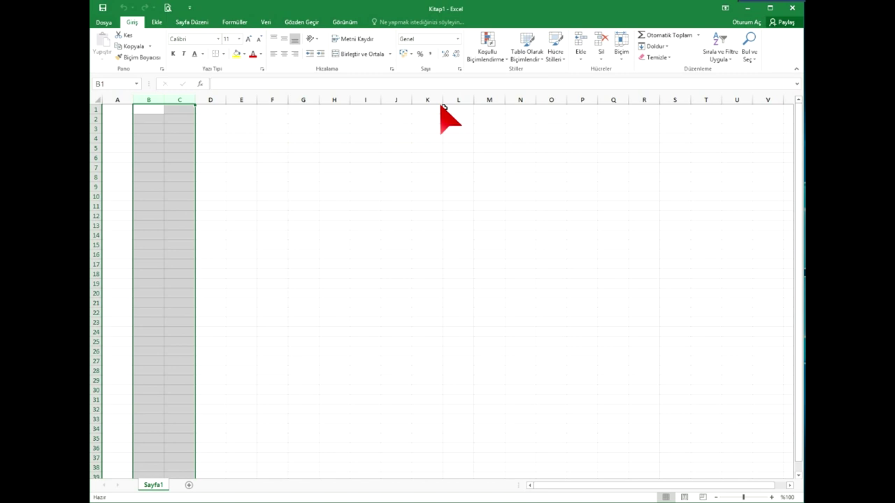
{"action": "left_click_drag", "start_coordinate": [431, 100], "coordinate": [461, 104]}
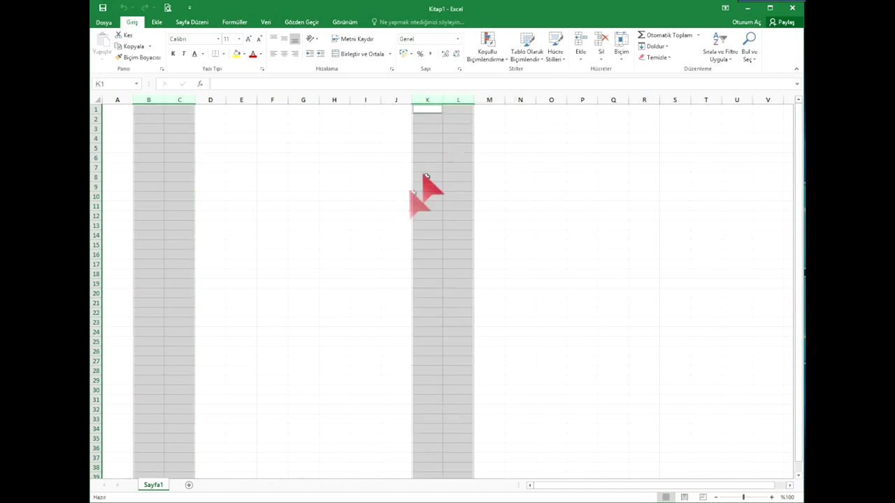
{"action": "left_click", "coordinate": [285, 177]}
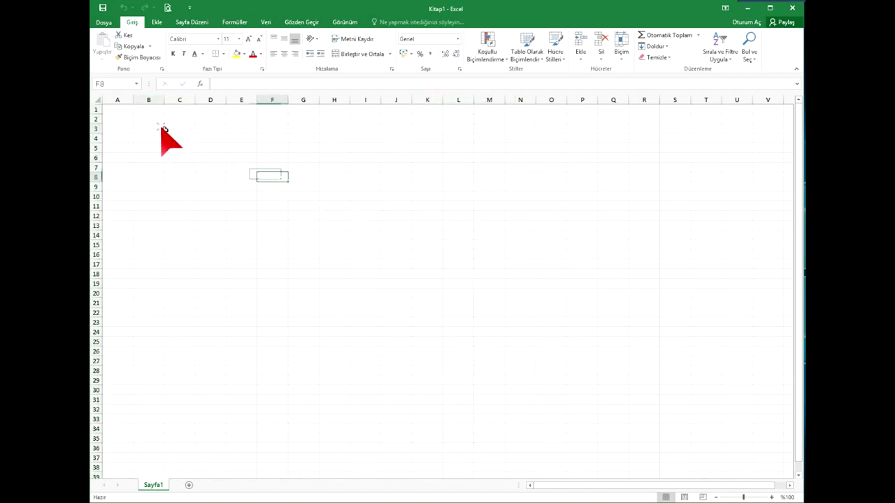
{"action": "left_click_drag", "start_coordinate": [157, 129], "coordinate": [279, 159]}
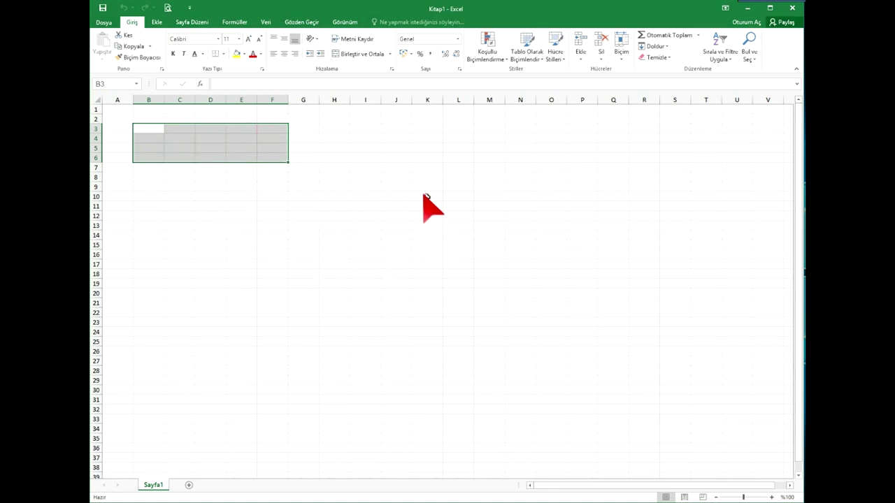
{"action": "left_click_drag", "start_coordinate": [410, 189], "coordinate": [549, 216]}
{"action": "mouse_move", "coordinate": [241, 254]}
{"action": "left_mouse_down"}
{"action": "mouse_move", "coordinate": [286, 280]}
{"action": "mouse_move", "coordinate": [343, 283]}
{"action": "left_mouse_up"}
{"action": "left_click_drag", "start_coordinate": [406, 330], "coordinate": [556, 371]}
{"action": "left_click_drag", "start_coordinate": [592, 279], "coordinate": [703, 334]}
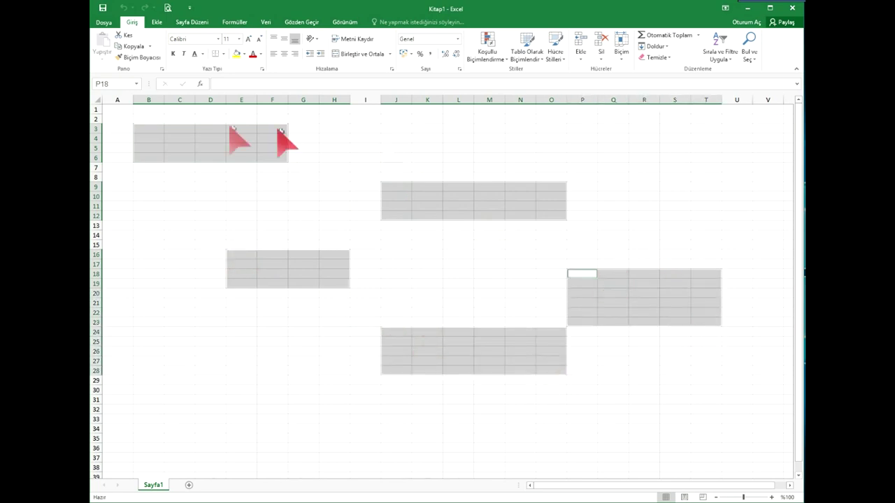
{"action": "left_click", "coordinate": [203, 292]}
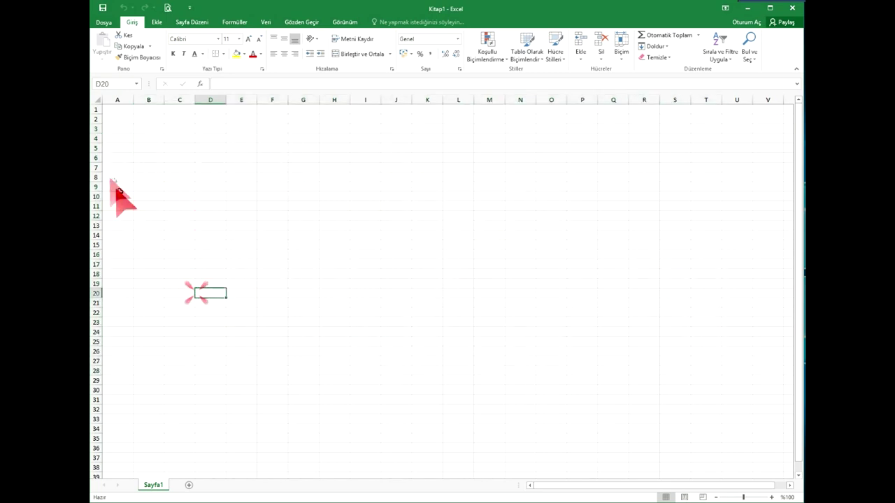
{"action": "left_click_drag", "start_coordinate": [96, 138], "coordinate": [97, 168]}
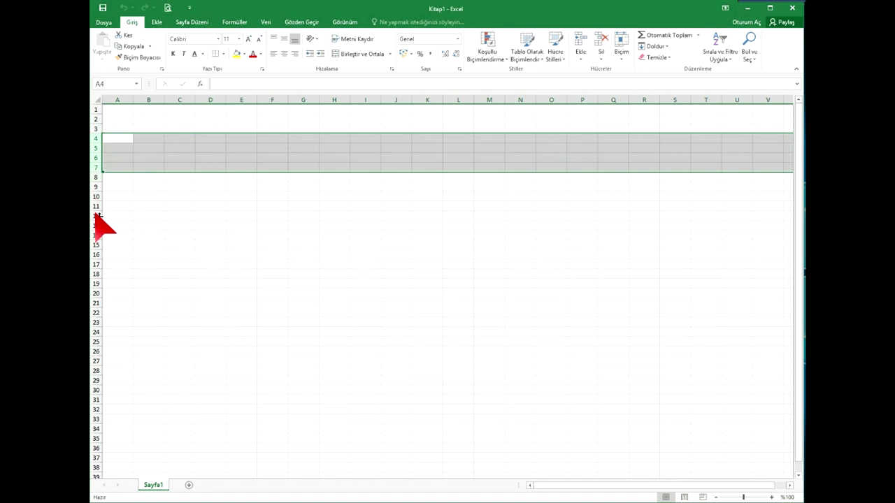
{"action": "left_click_drag", "start_coordinate": [96, 216], "coordinate": [96, 244], "text": "ctrl"}
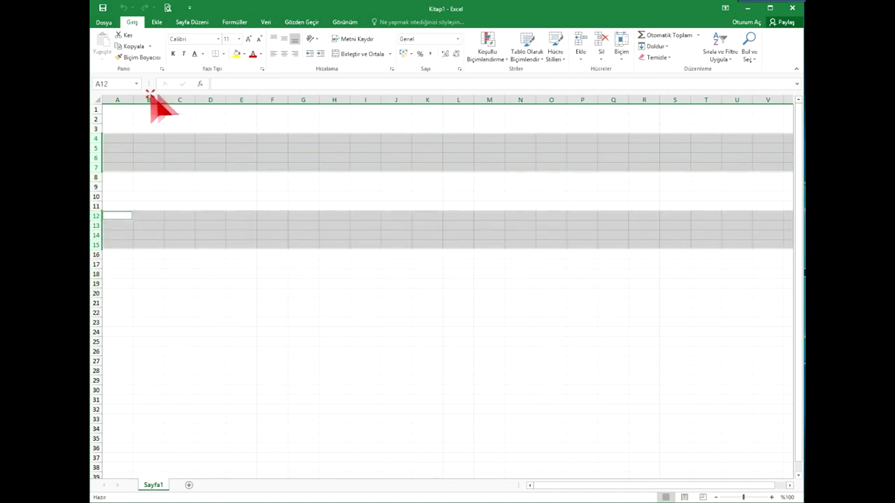
{"action": "left_click_drag", "start_coordinate": [149, 99], "coordinate": [210, 100], "text": "ctrl"}
{"action": "left_click_drag", "start_coordinate": [334, 99], "coordinate": [423, 105], "text": "ctrl"}
{"action": "left_click_drag", "start_coordinate": [551, 283], "coordinate": [687, 353], "text": "ctrl"}
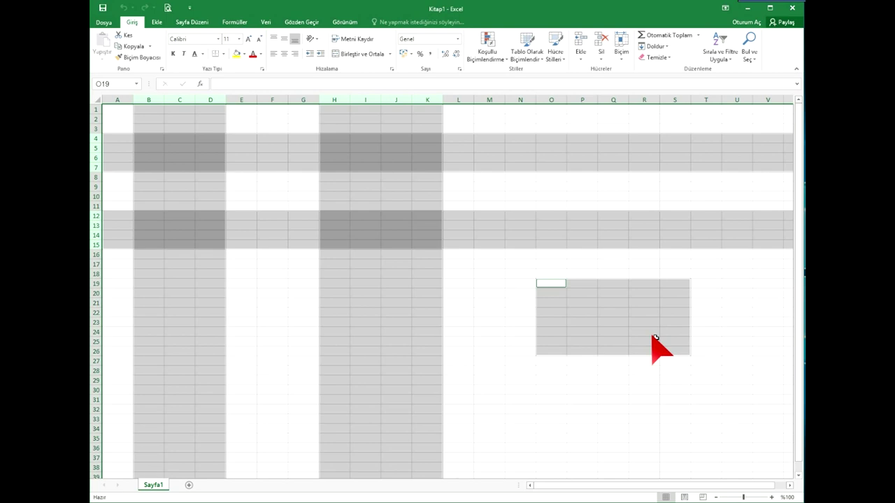
{"action": "left_click", "coordinate": [551, 322]}
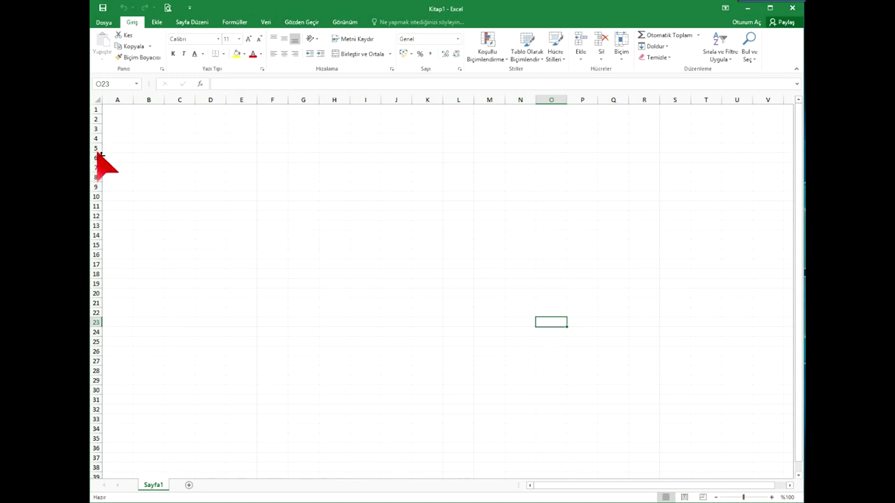
Step: Make row 5 taller and widen column B and several neighbouring columns
{"action": "left_click_drag", "start_coordinate": [98, 155], "coordinate": [96, 189]}
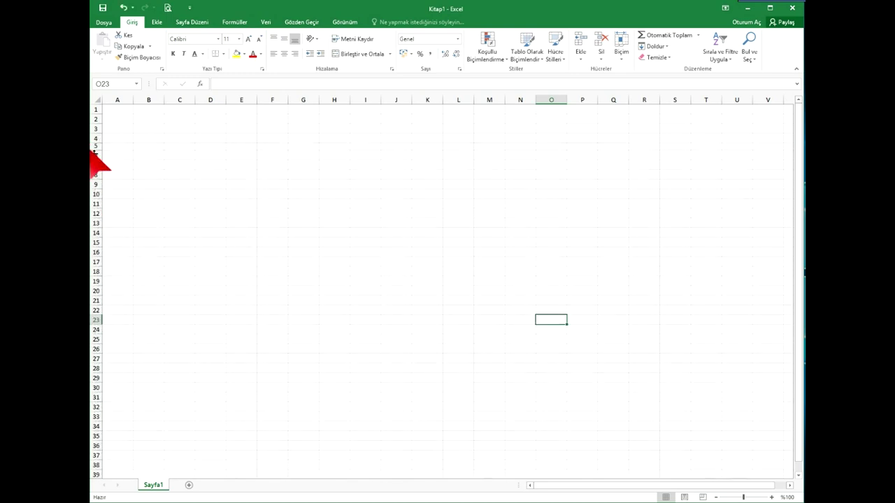
{"action": "mouse_move", "coordinate": [96, 189]}
{"action": "left_mouse_down"}
{"action": "mouse_move", "coordinate": [96, 235]}
{"action": "mouse_move", "coordinate": [103, 155]}
{"action": "left_mouse_up"}
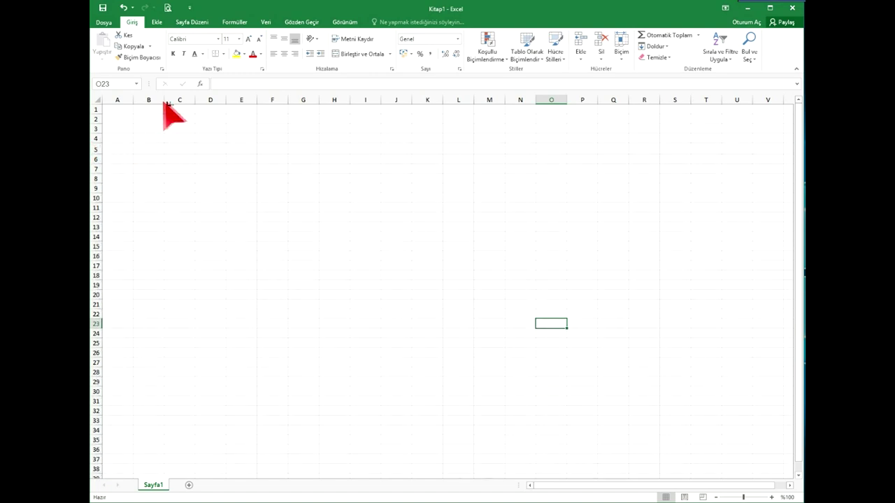
{"action": "left_click_drag", "start_coordinate": [160, 103], "coordinate": [189, 100]}
{"action": "left_click_drag", "start_coordinate": [205, 100], "coordinate": [312, 104]}
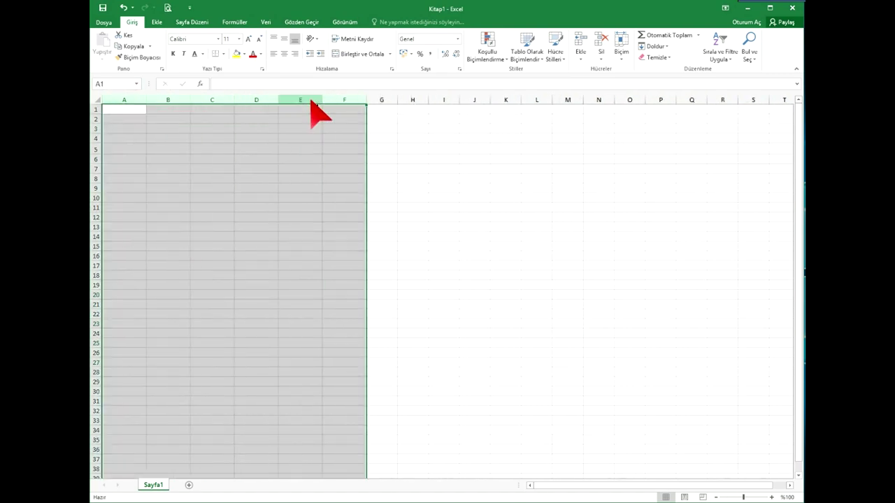
Step: Give columns A through H one shared standard width
{"action": "left_click_drag", "start_coordinate": [96, 110], "coordinate": [99, 199]}
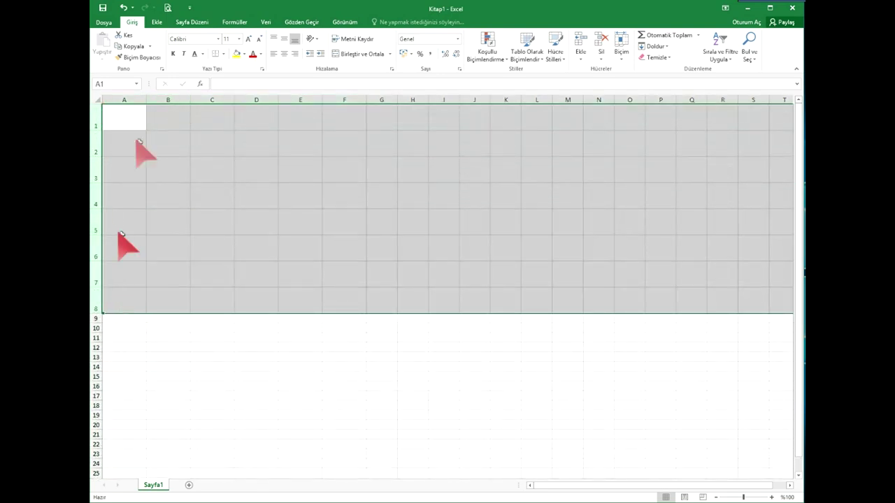
{"action": "mouse_move", "coordinate": [129, 100]}
{"action": "left_mouse_down"}
{"action": "mouse_move", "coordinate": [409, 106]}
{"action": "mouse_move", "coordinate": [398, 104]}
{"action": "left_mouse_up"}
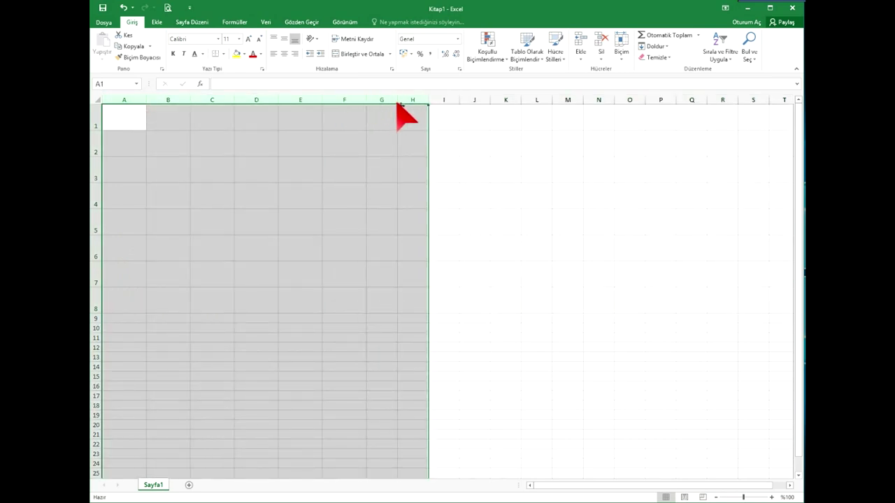
{"action": "left_click_drag", "start_coordinate": [398, 102], "coordinate": [394, 103]}
Step: Set rows 1–10 to one shared, slightly taller height
{"action": "left_click_drag", "start_coordinate": [99, 126], "coordinate": [96, 336]}
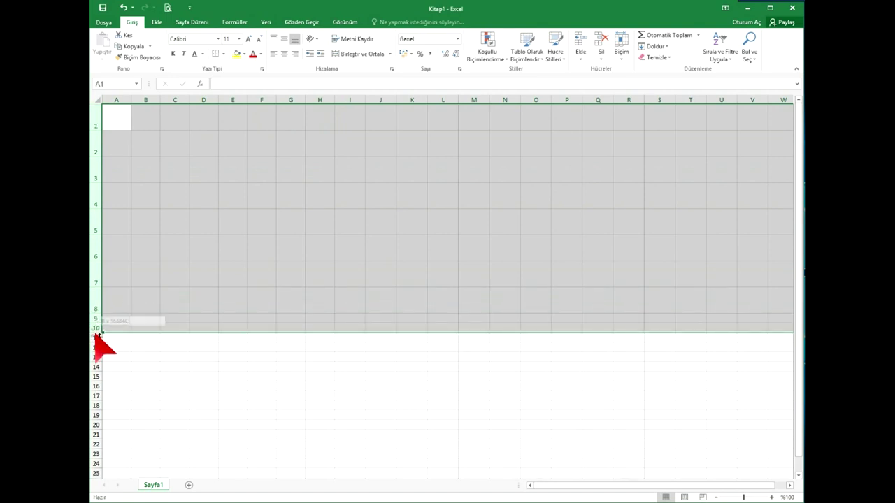
{"action": "left_click_drag", "start_coordinate": [98, 333], "coordinate": [112, 308]}
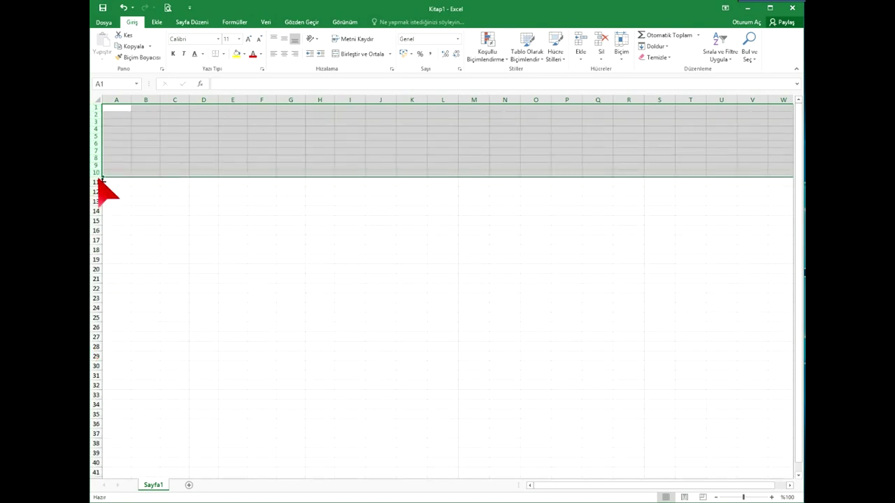
{"action": "left_click_drag", "start_coordinate": [100, 177], "coordinate": [100, 195]}
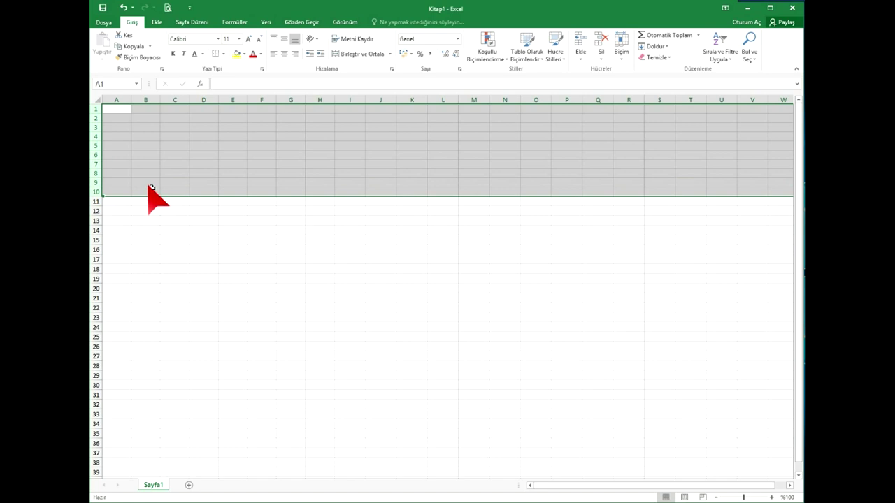
{"action": "left_click", "coordinate": [267, 241]}
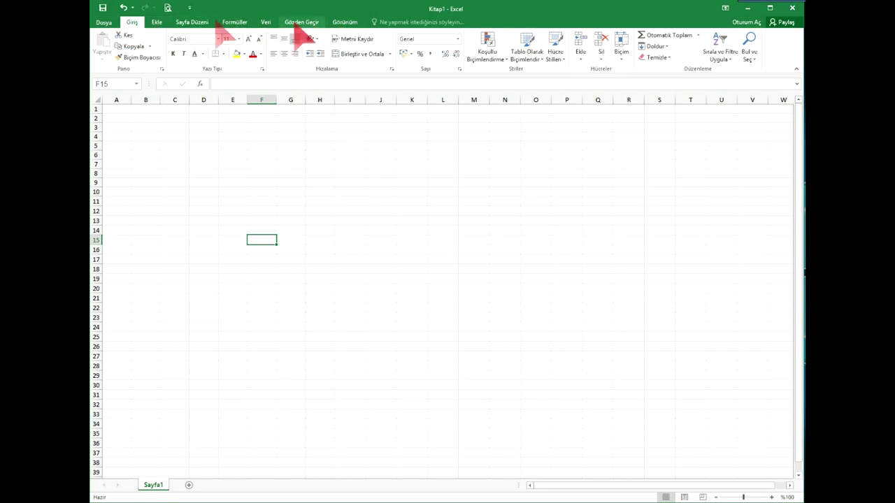
Step: Browse the ribbon tabs from Ekle through Görünüm, ending on the Giriş (Home) tab
{"action": "left_click", "coordinate": [105, 25]}
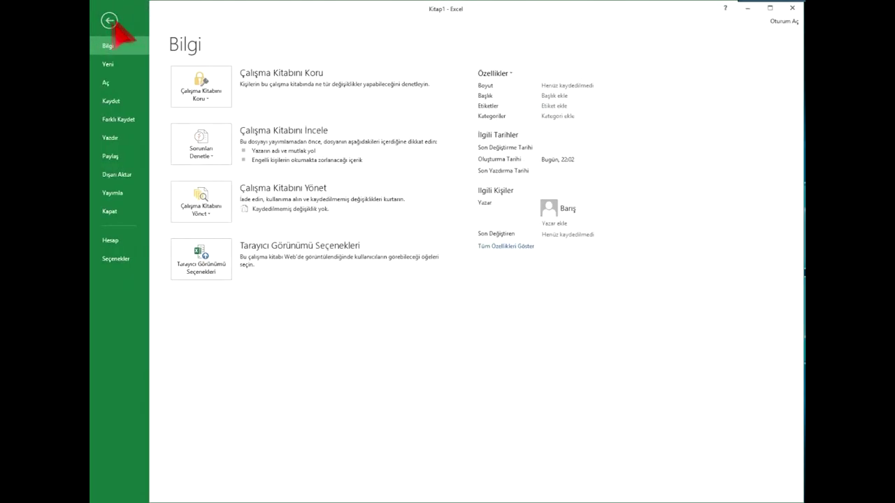
{"action": "left_click", "coordinate": [103, 24]}
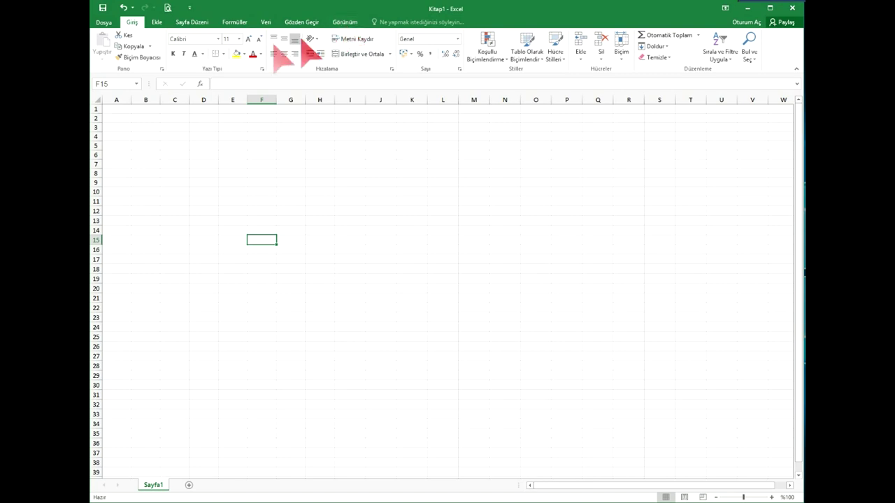
{"action": "left_click", "coordinate": [156, 23]}
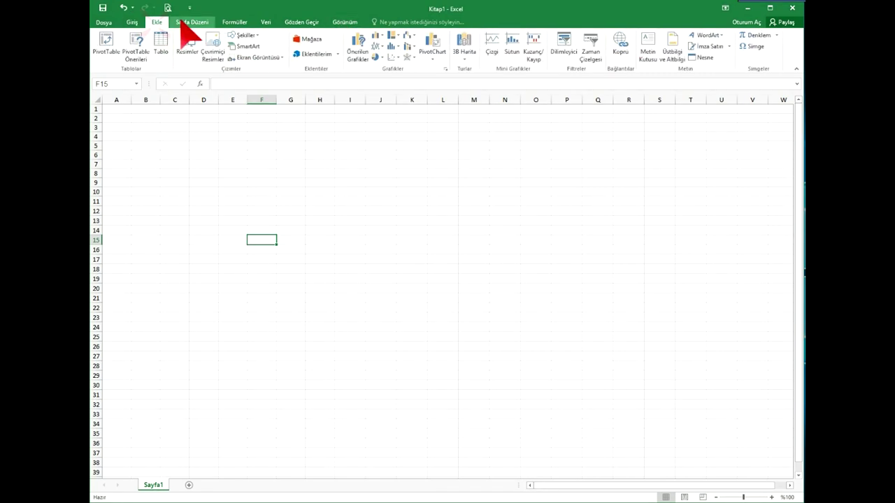
{"action": "left_click", "coordinate": [190, 22]}
{"action": "left_click", "coordinate": [234, 23]}
{"action": "left_click", "coordinate": [264, 23]}
{"action": "left_click", "coordinate": [289, 21]}
{"action": "left_click", "coordinate": [339, 21]}
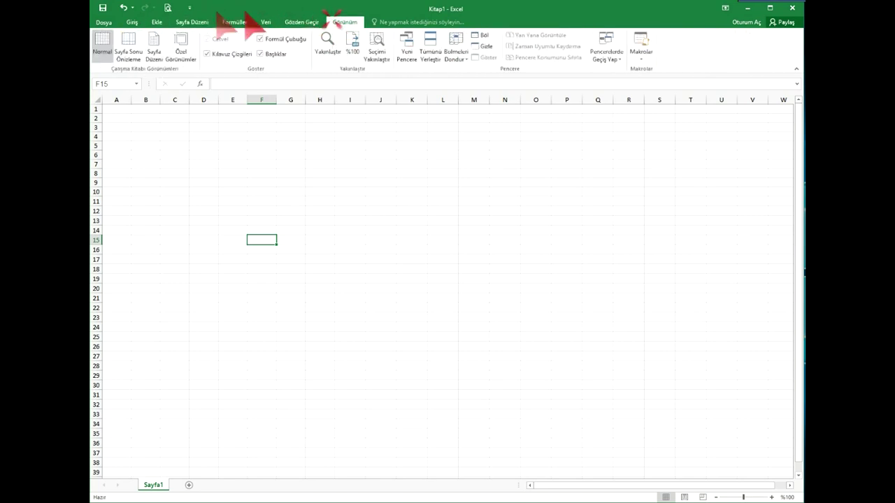
{"action": "left_click", "coordinate": [133, 23]}
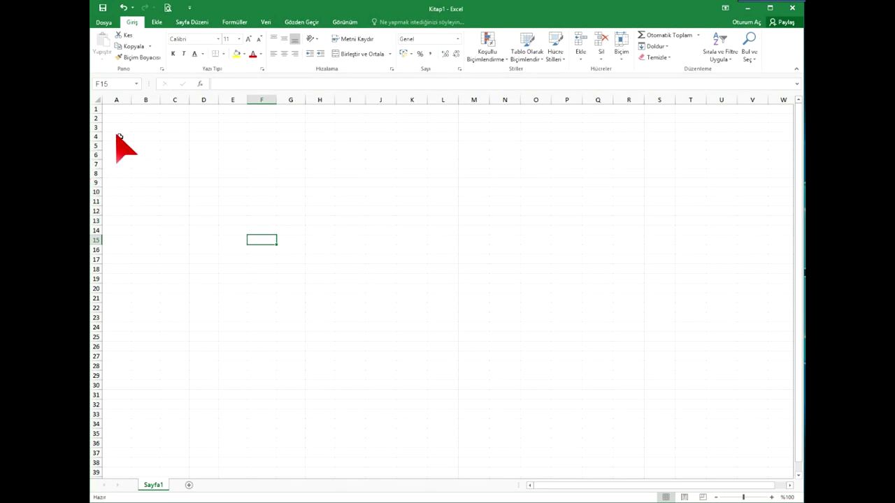
Step: Enter Bölüm in cell A2, cancelling the misspelled first attempt
{"action": "left_click", "coordinate": [116, 118]}
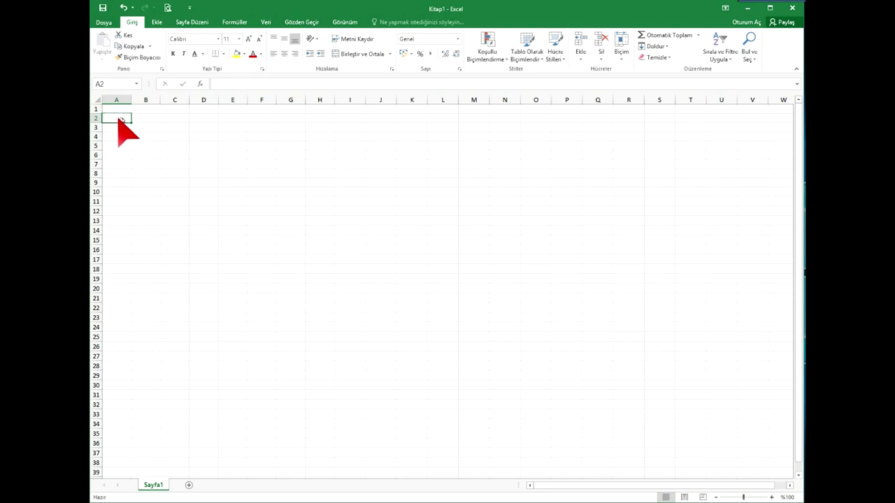
{"action": "type", "text": "Öğrenc"}
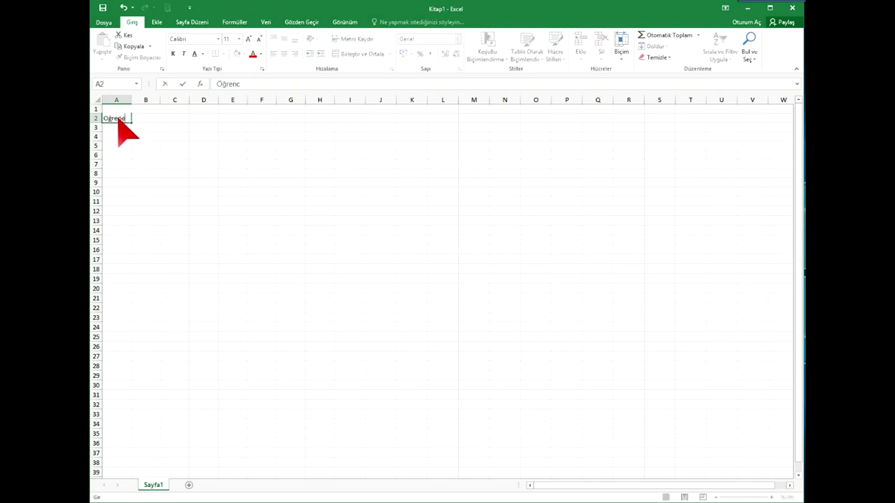
{"action": "key", "text": "Escape"}
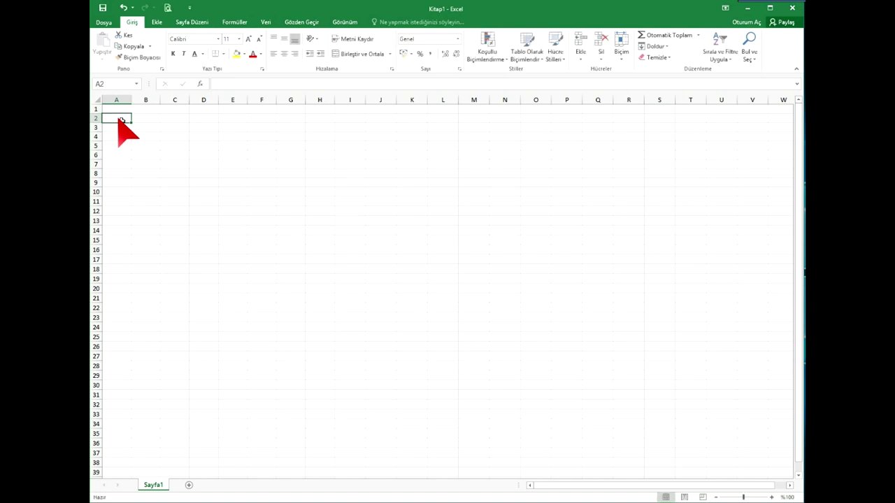
{"action": "left_click", "coordinate": [136, 176]}
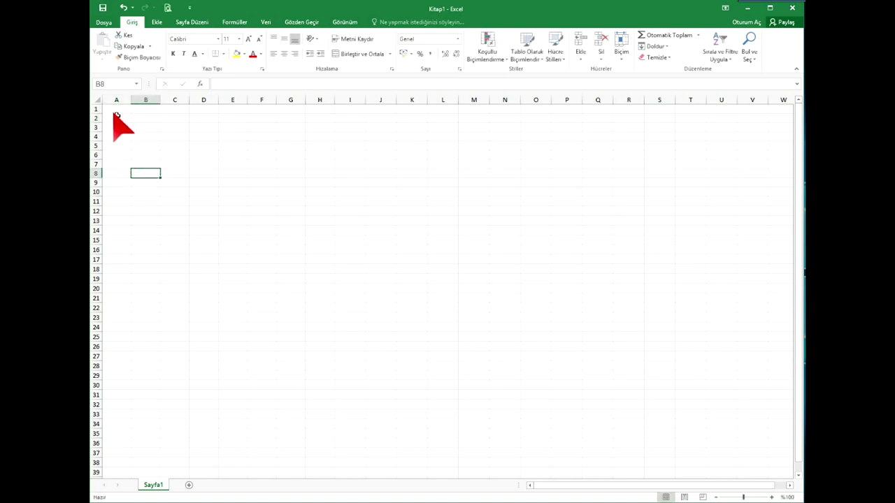
{"action": "left_click", "coordinate": [117, 112]}
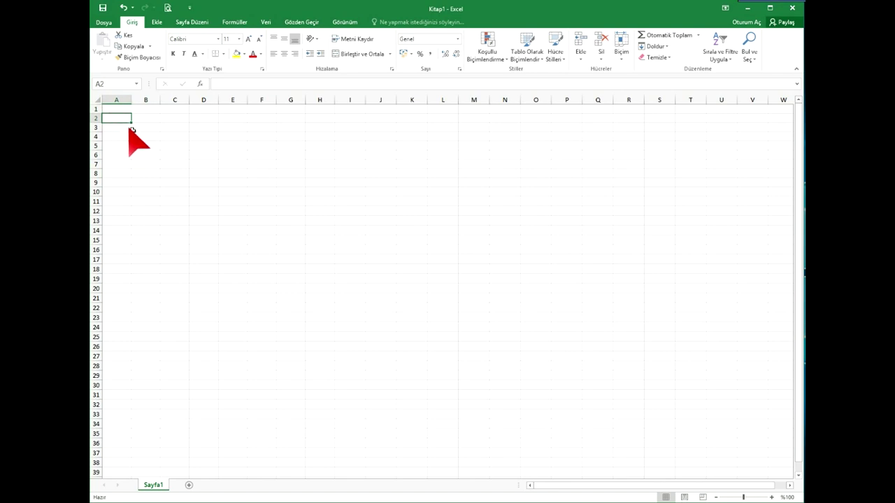
{"action": "type", "text": "Oğ"}
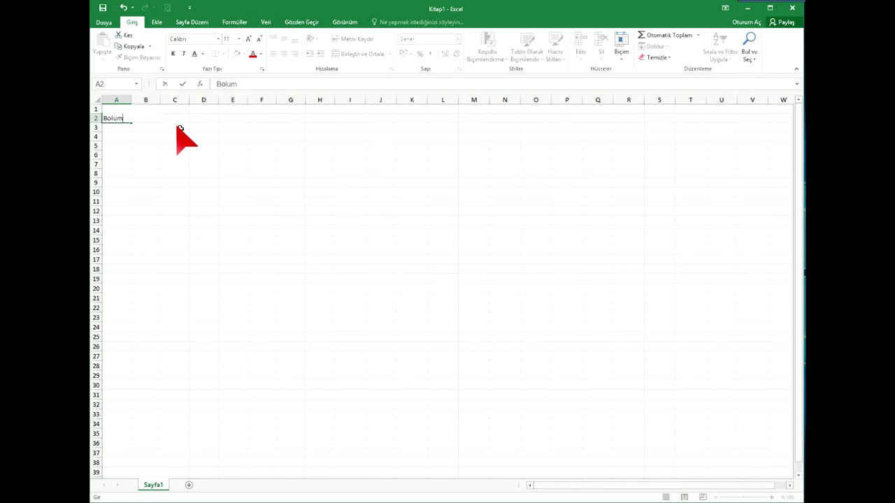
{"action": "key", "text": "Tab"}
{"action": "key", "text": "Left"}
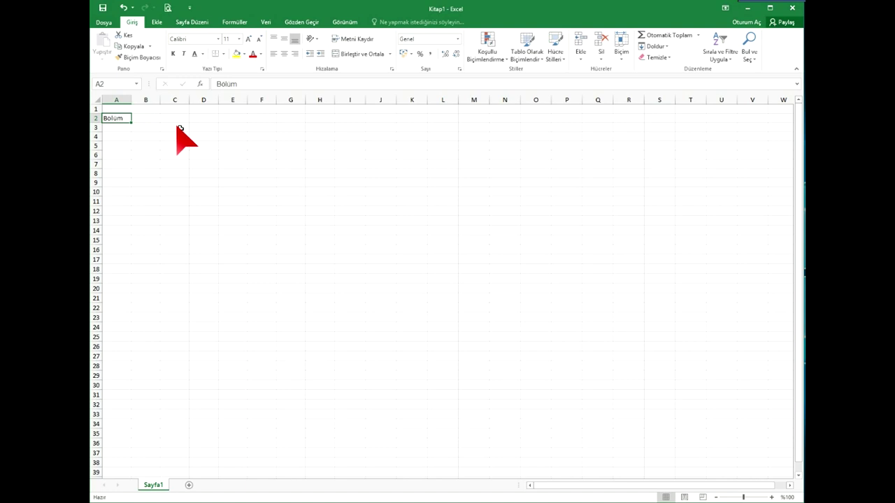
{"action": "key", "text": "F2"}
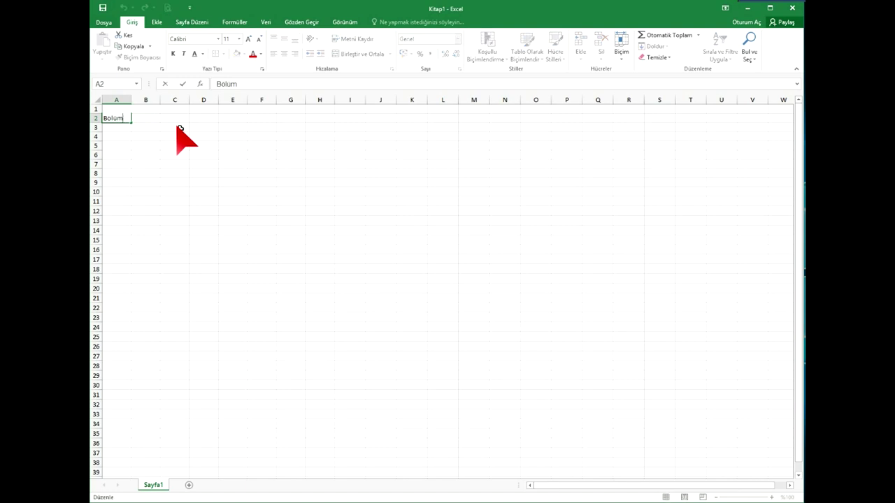
{"action": "key", "text": "Return"}
Step: Return to A2 and reopen the Bölüm entry for editing
{"action": "key", "text": "Up"}
{"action": "key", "text": "Right"}
{"action": "key", "text": "Left"}
{"action": "key", "text": "Delete"}
{"action": "key", "text": "ctrl+z"}
{"action": "key", "text": "Right"}
{"action": "key", "text": "Left"}
{"action": "key", "text": "Delete"}
{"action": "key", "text": "ctrl+z"}
{"action": "key", "text": "F2"}
Step: Enter Öğrenci No in B2, Ad Soyad in C2 and Sınıfı in D2
{"action": "key", "text": "Tab"}
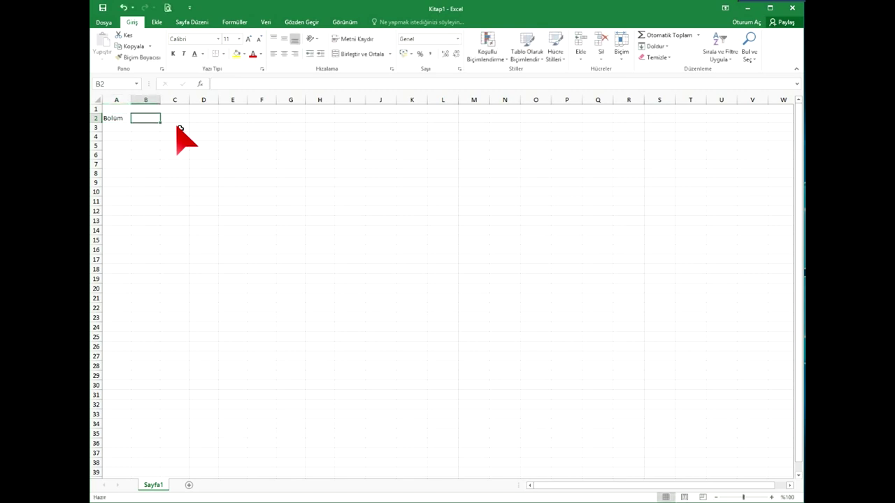
{"action": "type", "text": "Öğrenci No"}
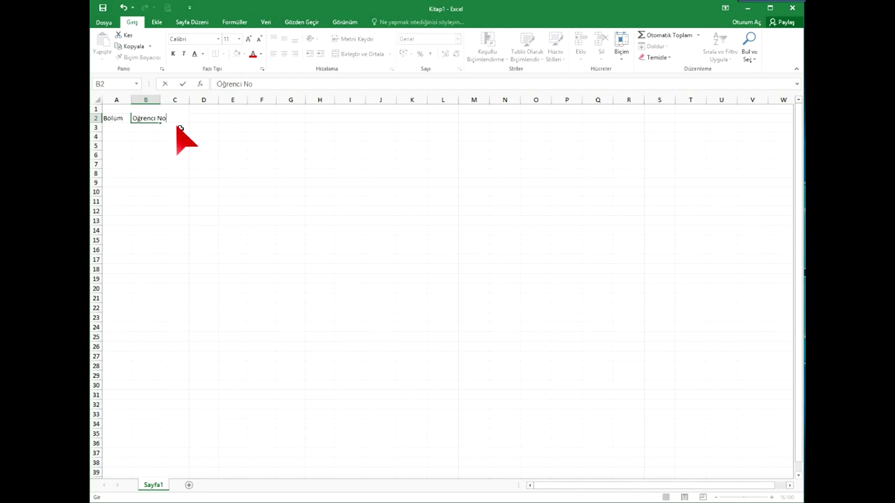
{"action": "key", "text": "Tab"}
{"action": "type", "text": "Ad"}
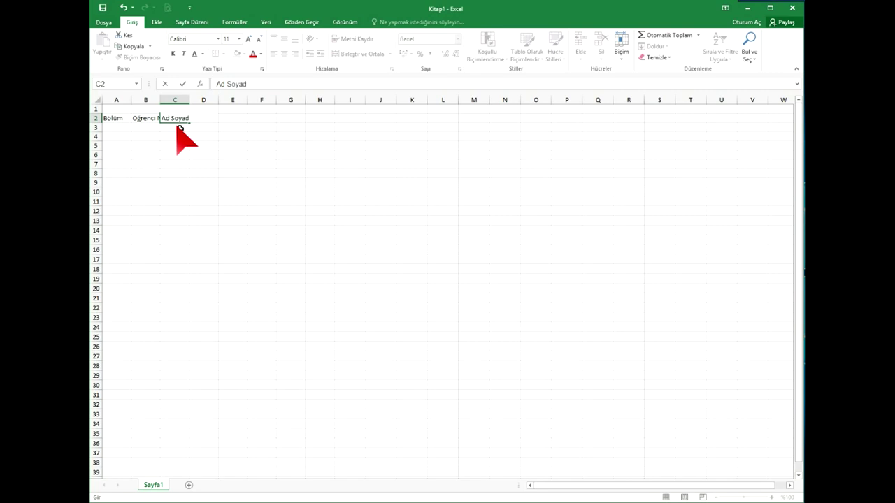
{"action": "key", "text": "Tab"}
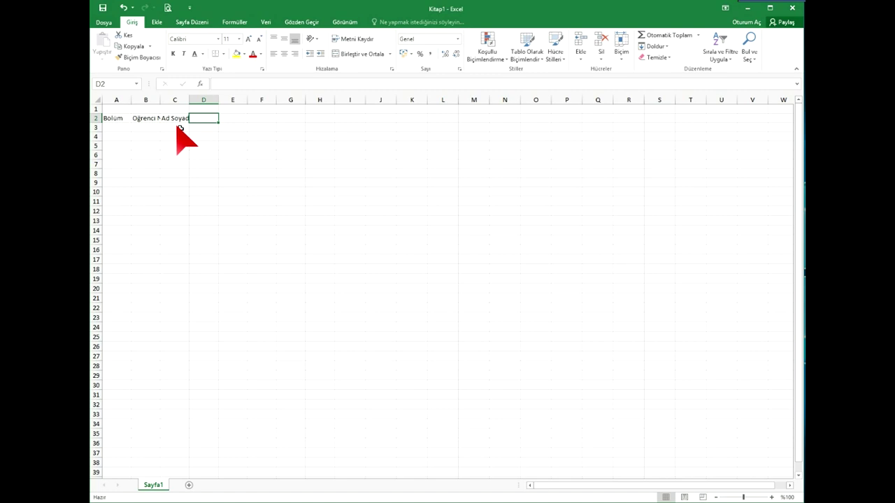
{"action": "type", "text": "Sınıfı"}
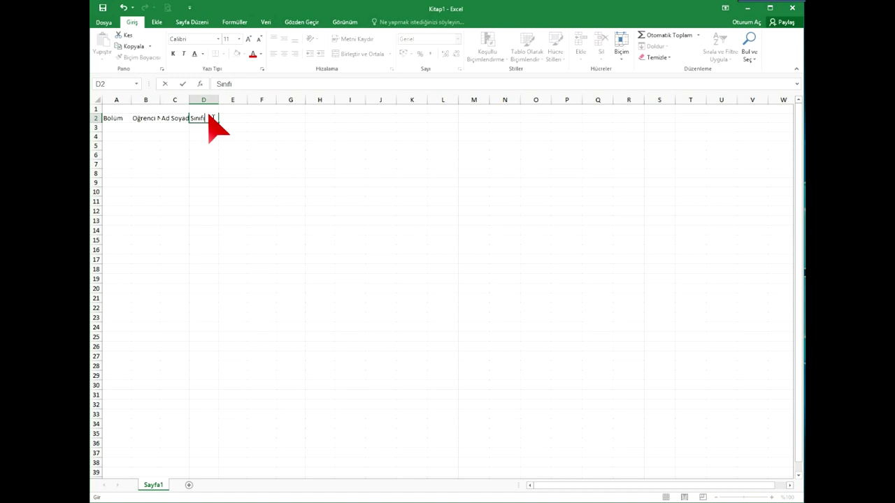
{"action": "key", "text": "Return"}
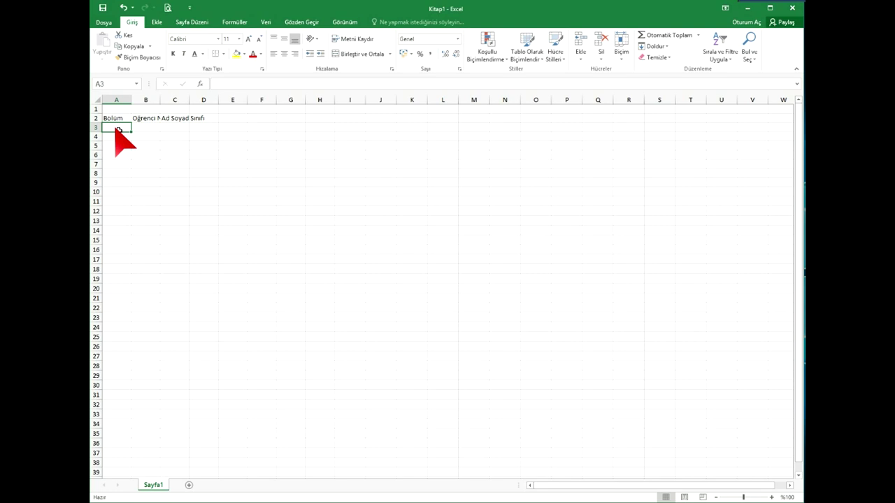
Step: Move through the empty cells below the headers to column A on row 6
{"action": "key", "text": "Tab"}
{"action": "key", "text": "Tab"}
{"action": "key", "text": "Tab"}
{"action": "key", "text": "Return"}
{"action": "key", "text": "Tab"}
{"action": "key", "text": "Tab"}
{"action": "key", "text": "Return"}
{"action": "key", "text": "Tab"}
{"action": "key", "text": "Tab"}
{"action": "key", "text": "Tab"}
{"action": "key", "text": "Tab"}
{"action": "key", "text": "Tab"}
{"action": "key", "text": "Tab"}
{"action": "key", "text": "Tab"}
{"action": "key", "text": "Tab"}
{"action": "key", "text": "Tab"}
{"action": "key", "text": "Tab"}
{"action": "key", "text": "Tab"}
{"action": "key", "text": "Tab"}
{"action": "key", "text": "Tab"}
{"action": "key", "text": "Tab"}
{"action": "key", "text": "Tab"}
{"action": "key", "text": "Tab"}
{"action": "key", "text": "Tab"}
{"action": "key", "text": "Tab"}
{"action": "key", "text": "Return"}
Step: AutoFit columns B, C, D and A, then widen A–D together to one width
{"action": "double_click", "coordinate": [162, 104]}
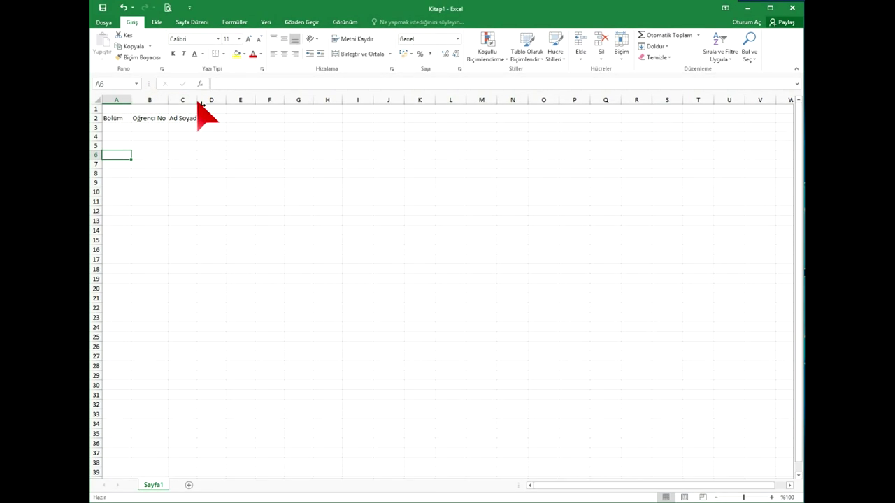
{"action": "double_click", "coordinate": [198, 103]}
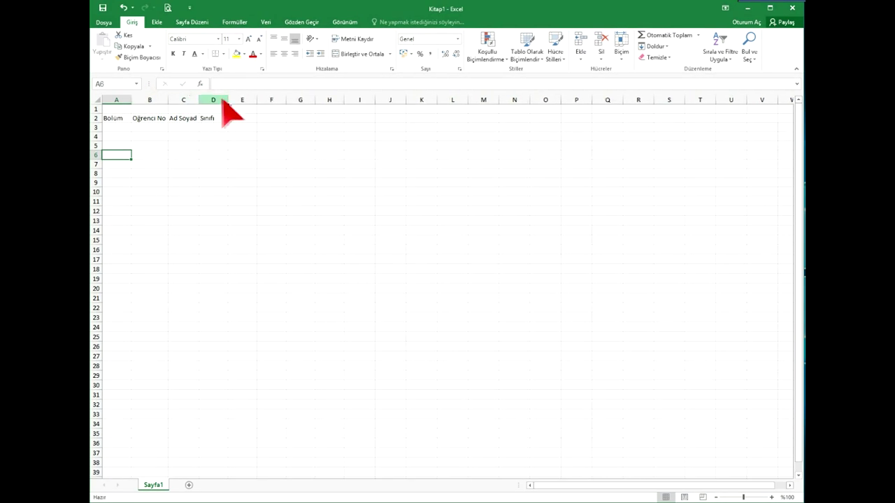
{"action": "double_click", "coordinate": [227, 101]}
{"action": "double_click", "coordinate": [130, 102]}
{"action": "left_click_drag", "start_coordinate": [114, 100], "coordinate": [201, 99]}
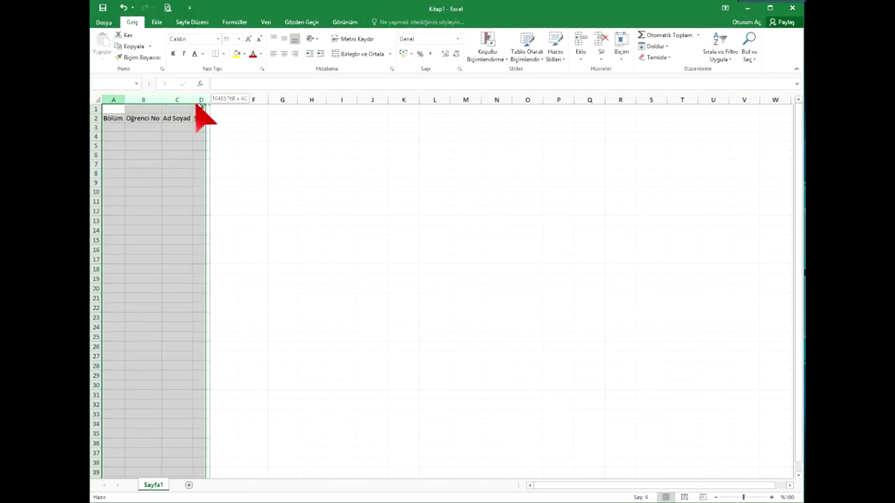
{"action": "mouse_move", "coordinate": [116, 102]}
{"action": "left_mouse_down"}
{"action": "mouse_move", "coordinate": [208, 105]}
{"action": "mouse_move", "coordinate": [170, 102]}
{"action": "left_mouse_up"}
{"action": "left_click", "coordinate": [235, 155]}
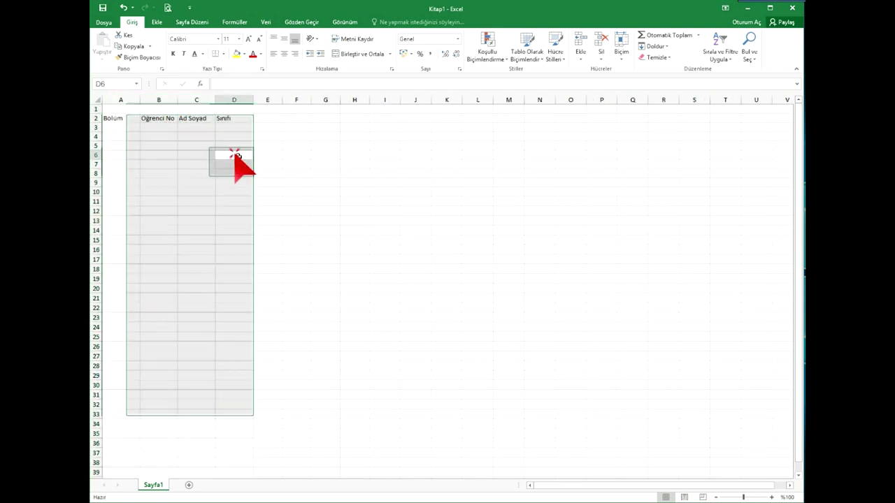
Step: Format A2:D2 as centred, red Arial text with bold removed
{"action": "left_click_drag", "start_coordinate": [117, 119], "coordinate": [234, 119]}
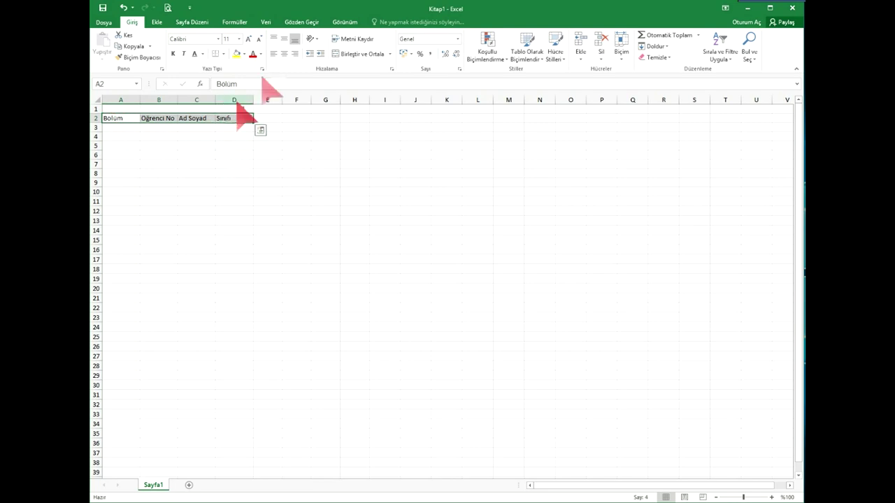
{"action": "left_click", "coordinate": [284, 54]}
{"action": "left_click", "coordinate": [253, 54]}
{"action": "left_click", "coordinate": [173, 54]}
{"action": "left_click", "coordinate": [218, 39]}
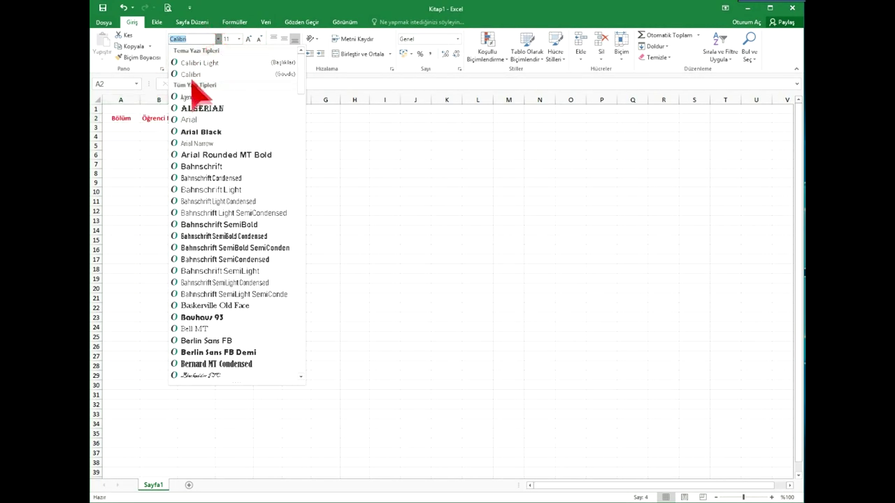
{"action": "left_click", "coordinate": [209, 155]}
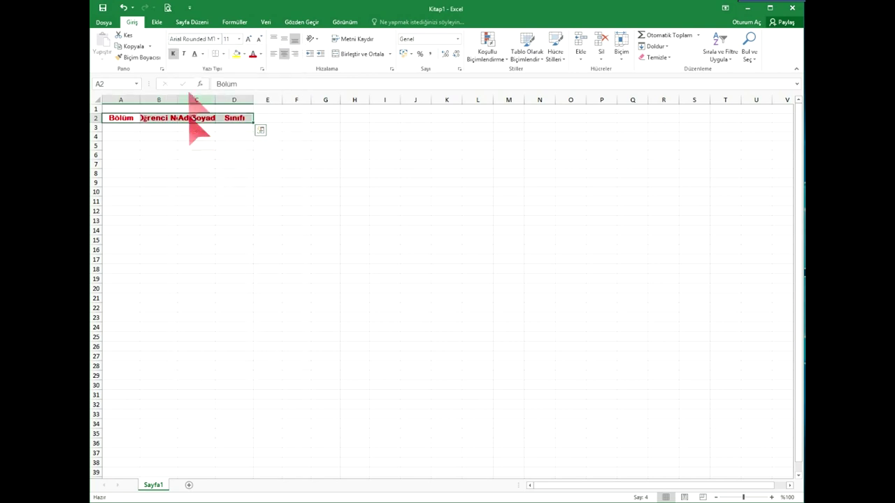
{"action": "left_click", "coordinate": [218, 39]}
{"action": "left_click", "coordinate": [198, 118]}
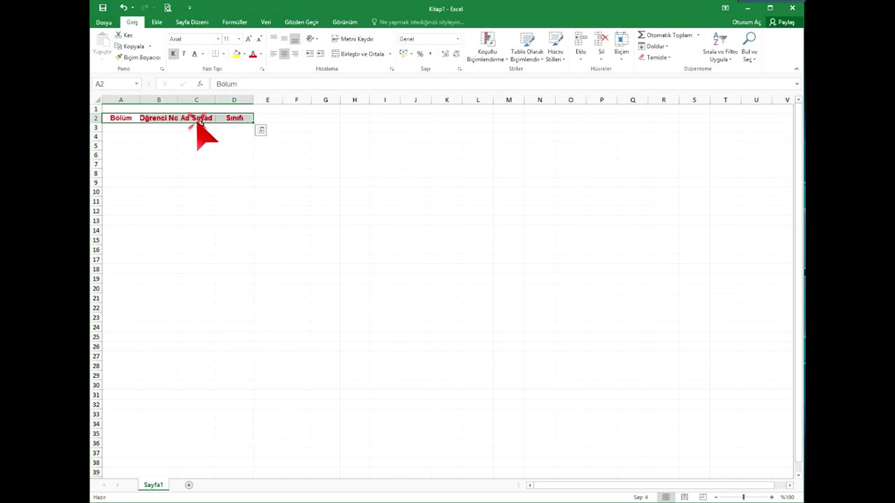
{"action": "left_click", "coordinate": [173, 53]}
Step: Widen column B slightly, recheck the headers, and select cell A3
{"action": "left_click_drag", "start_coordinate": [178, 99], "coordinate": [181, 99]}
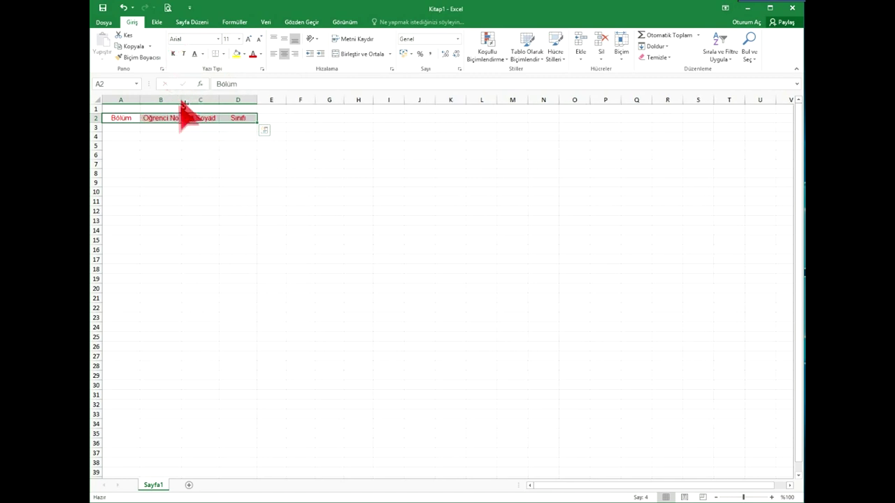
{"action": "left_click", "coordinate": [168, 130]}
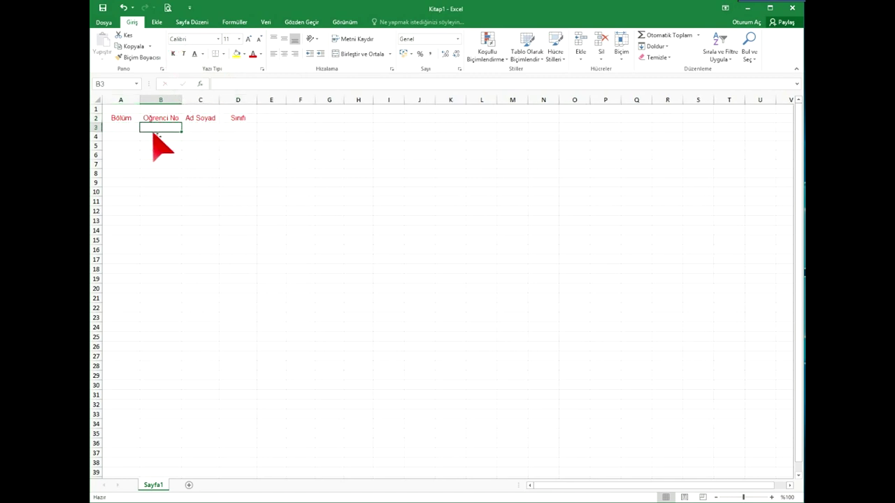
{"action": "left_click_drag", "start_coordinate": [119, 118], "coordinate": [238, 118]}
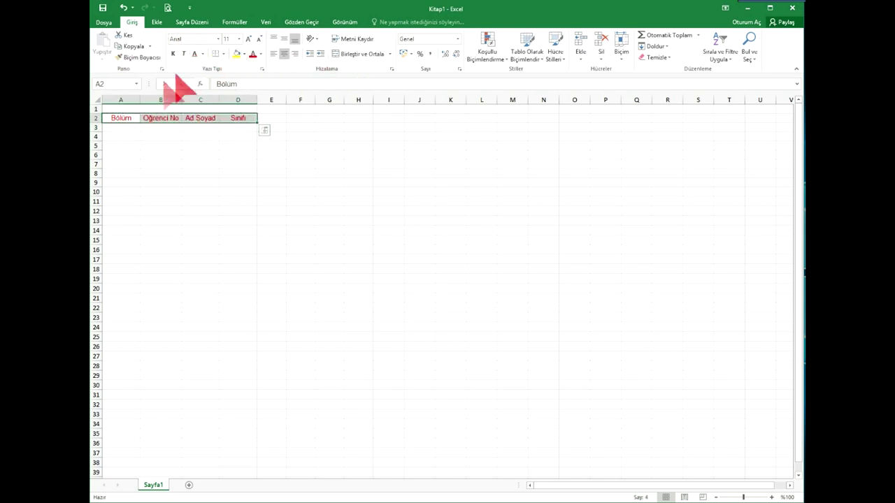
{"action": "left_click", "coordinate": [122, 129]}
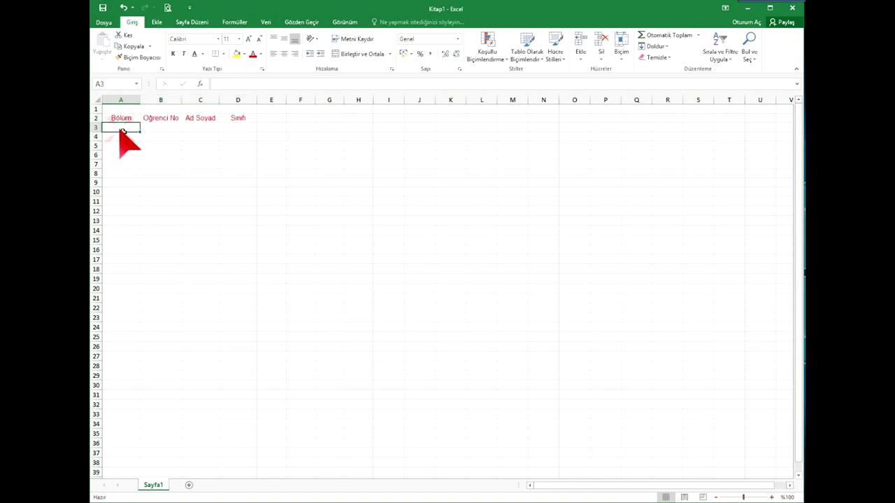
Step: Enter a, b, c, d across row 3 and e, f, d, g across row 4
{"action": "type", "text": "a\tb\tc\td"}
{"action": "key", "text": "Return"}
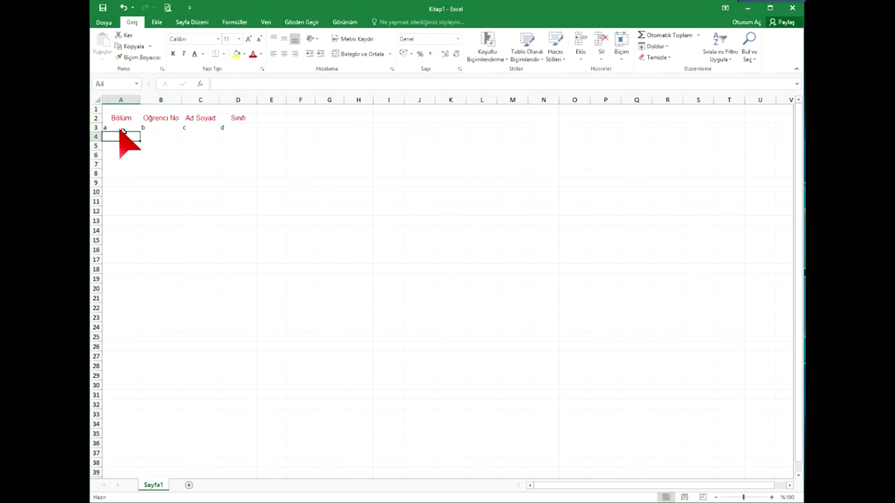
{"action": "type", "text": "e\tf\td\tg"}
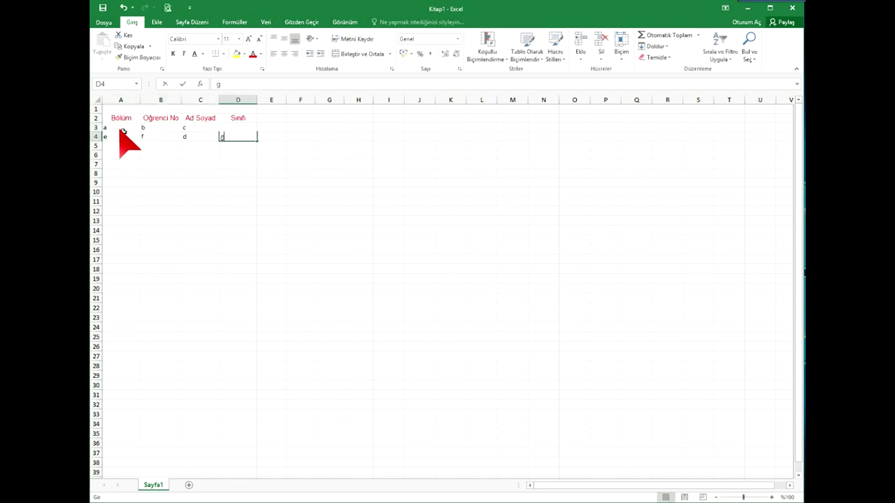
{"action": "key", "text": "Return"}
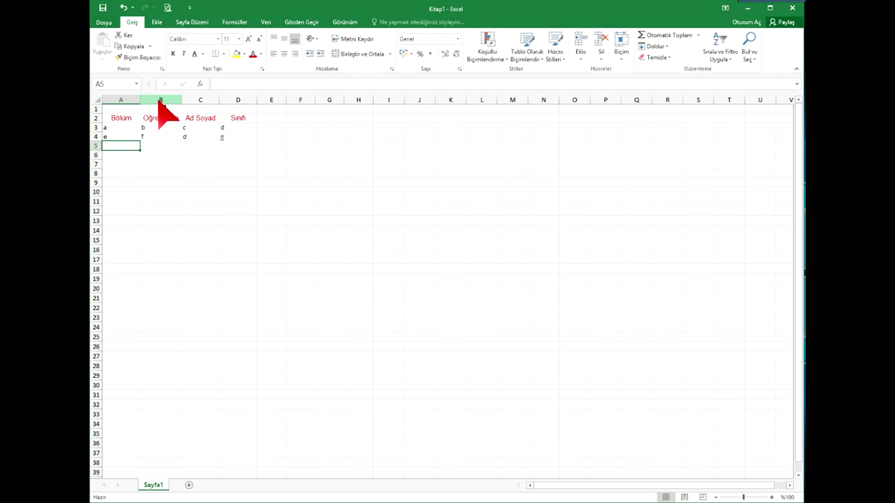
{"action": "left_click", "coordinate": [160, 100]}
{"action": "right_click", "coordinate": [158, 99]}
{"action": "left_click", "coordinate": [154, 97]}
{"action": "right_click", "coordinate": [155, 99]}
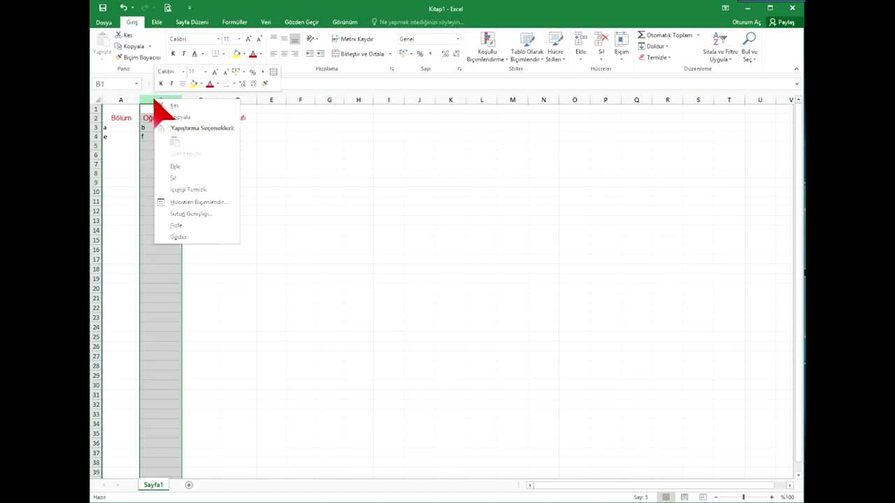
{"action": "left_click", "coordinate": [187, 165]}
{"action": "left_click", "coordinate": [158, 120]}
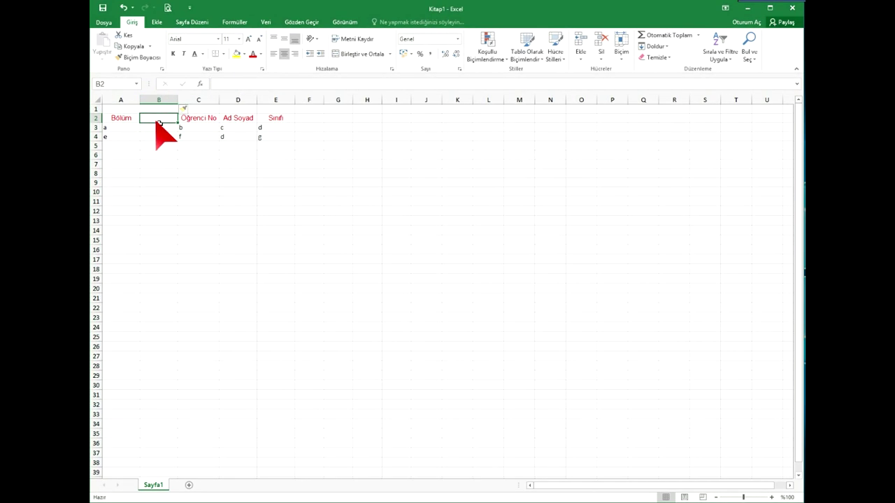
{"action": "type", "text": "Öğrenim"}
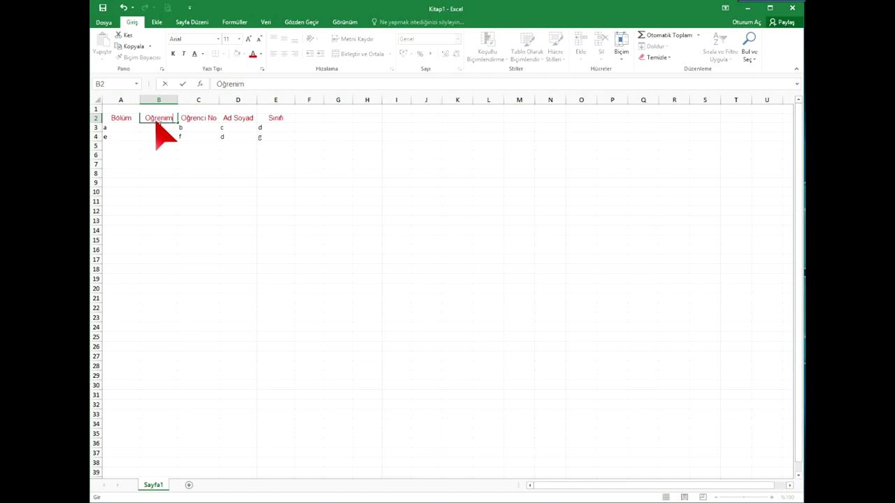
{"action": "type", "text": " Türü"}
{"action": "key", "text": "Return"}
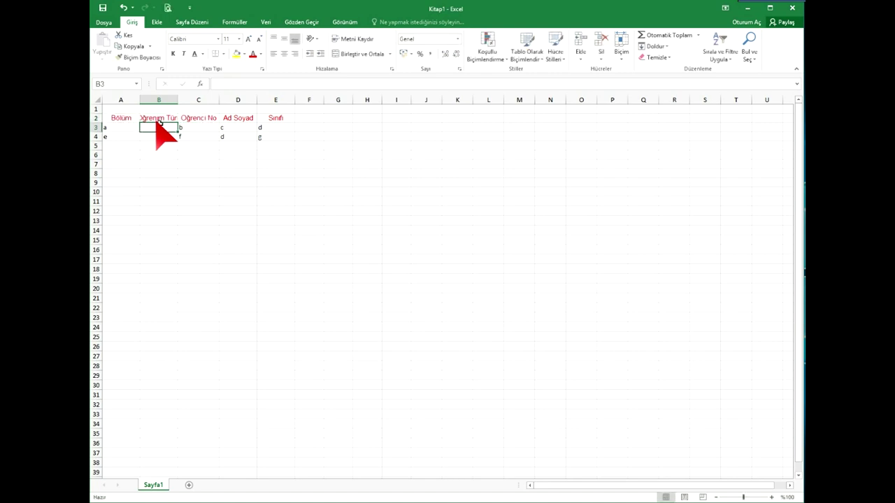
{"action": "double_click", "coordinate": [178, 100]}
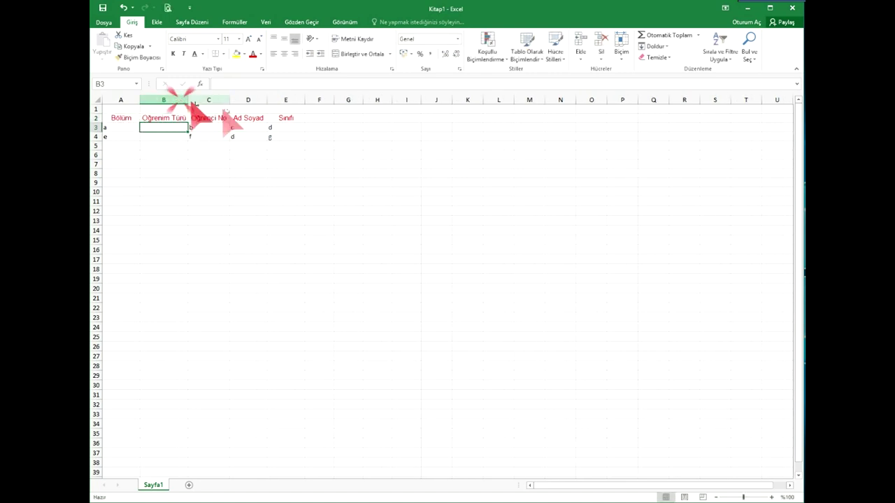
{"action": "right_click", "coordinate": [97, 137]}
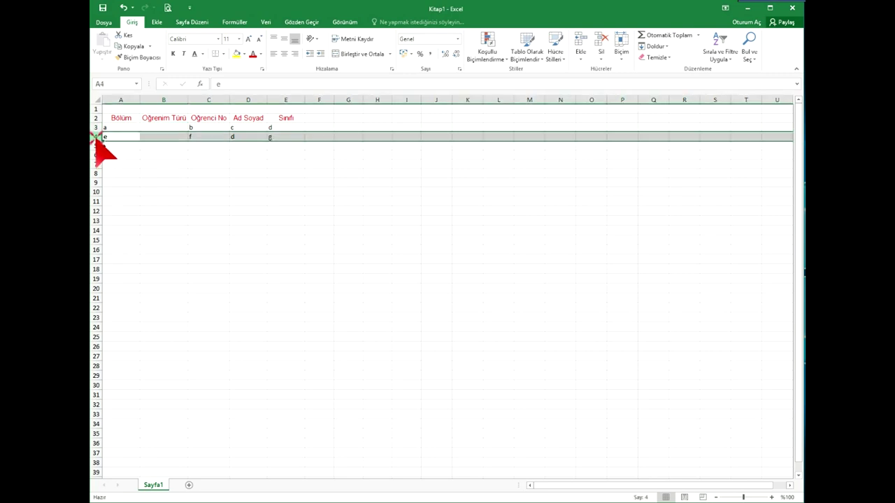
{"action": "left_click", "coordinate": [112, 205]}
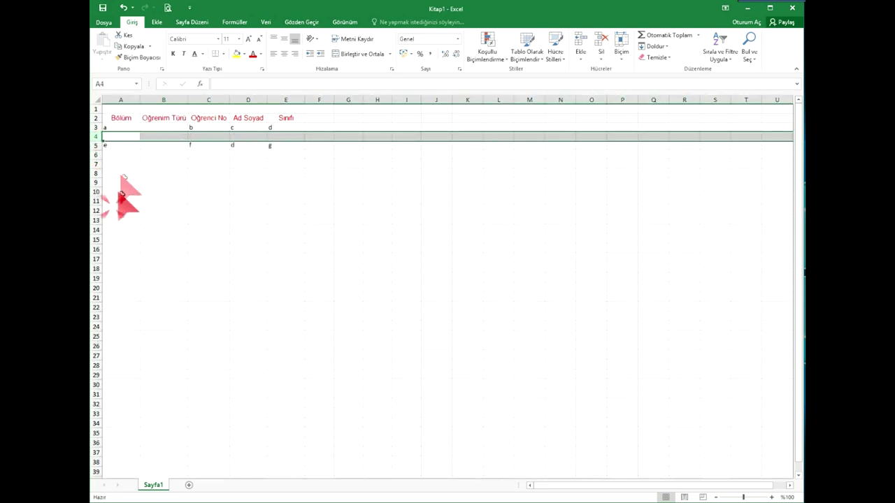
{"action": "left_click", "coordinate": [121, 137]}
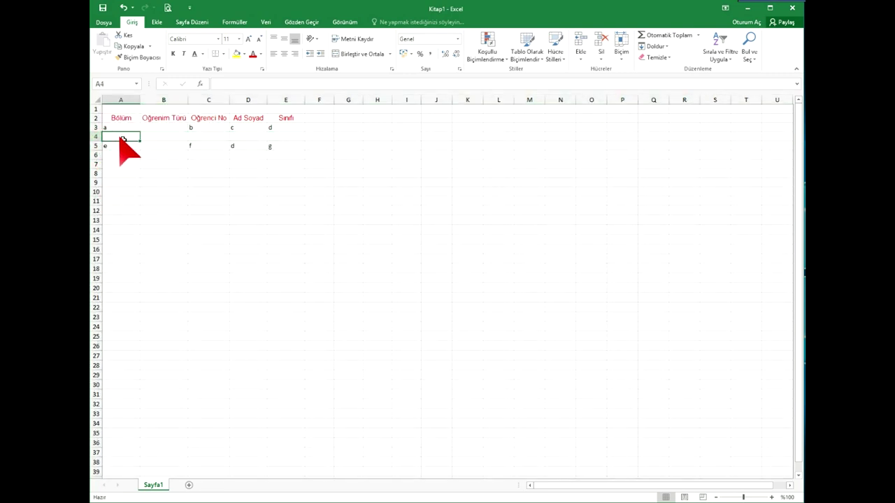
{"action": "type", "text": "l"}
{"action": "key", "text": "Tab"}
{"action": "type", "text": "k"}
{"action": "key", "text": "Tab"}
{"action": "type", "text": "j\th"}
{"action": "key", "text": "Tab"}
{"action": "type", "text": "h"}
{"action": "key", "text": "Return"}
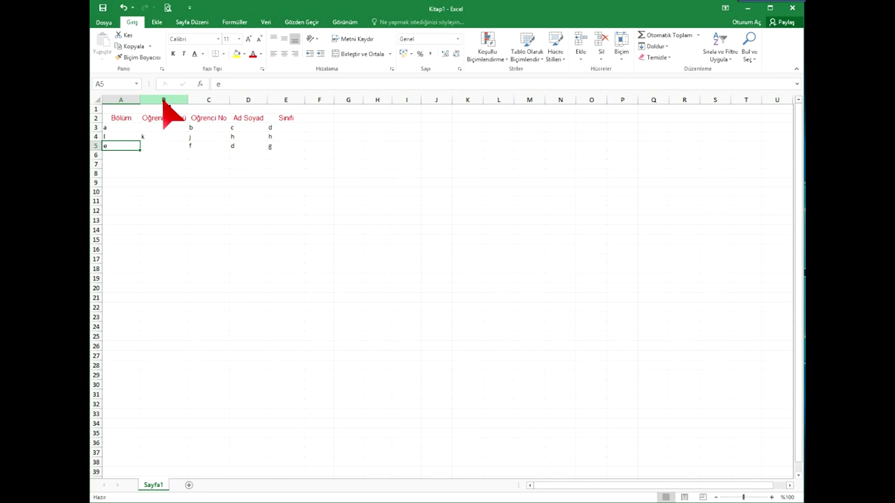
{"action": "left_click", "coordinate": [163, 100]}
{"action": "right_click", "coordinate": [163, 100]}
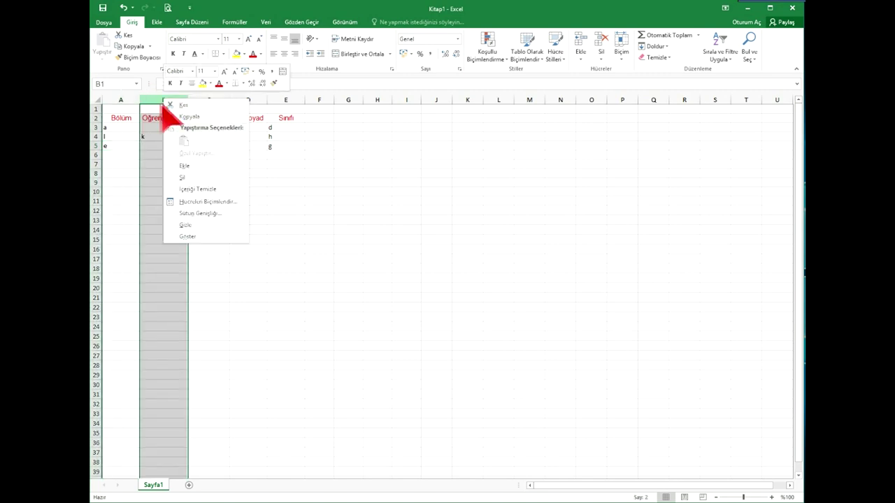
{"action": "left_click", "coordinate": [160, 176]}
{"action": "left_click", "coordinate": [159, 107]}
{"action": "right_click", "coordinate": [156, 100]}
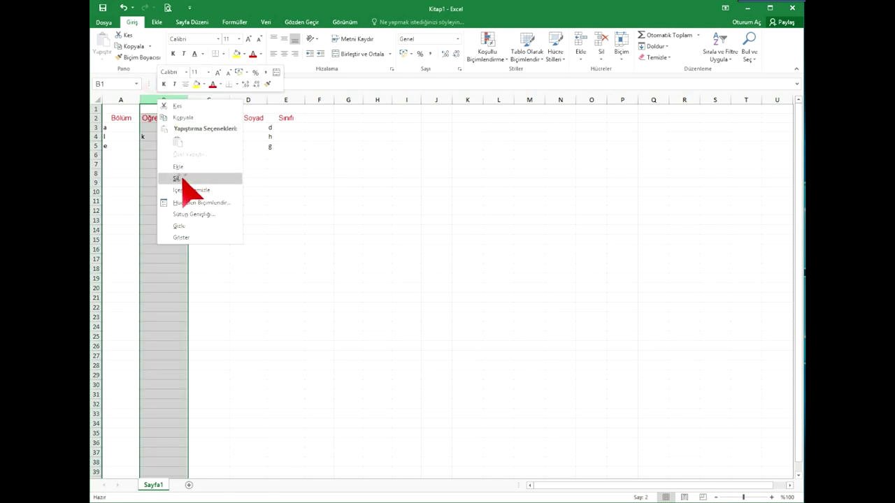
{"action": "left_click", "coordinate": [185, 178]}
{"action": "left_click", "coordinate": [97, 136]}
{"action": "right_click", "coordinate": [98, 137]}
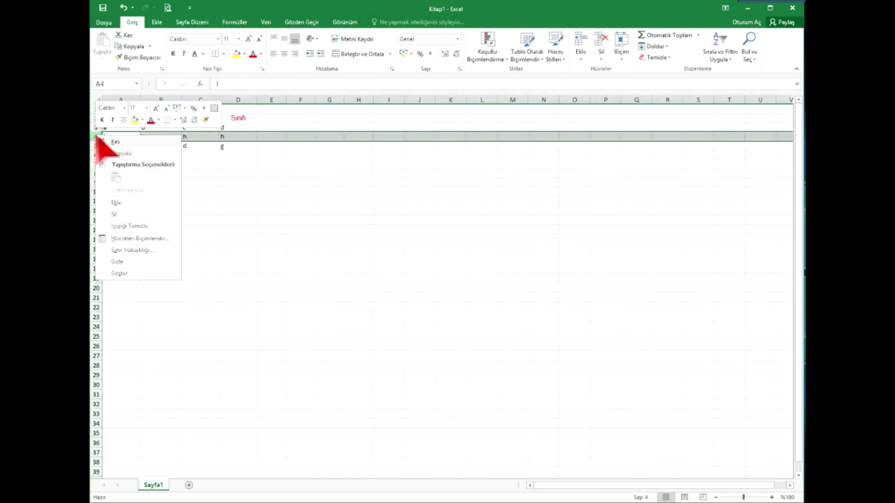
{"action": "left_click", "coordinate": [122, 214]}
{"action": "left_click", "coordinate": [237, 220]}
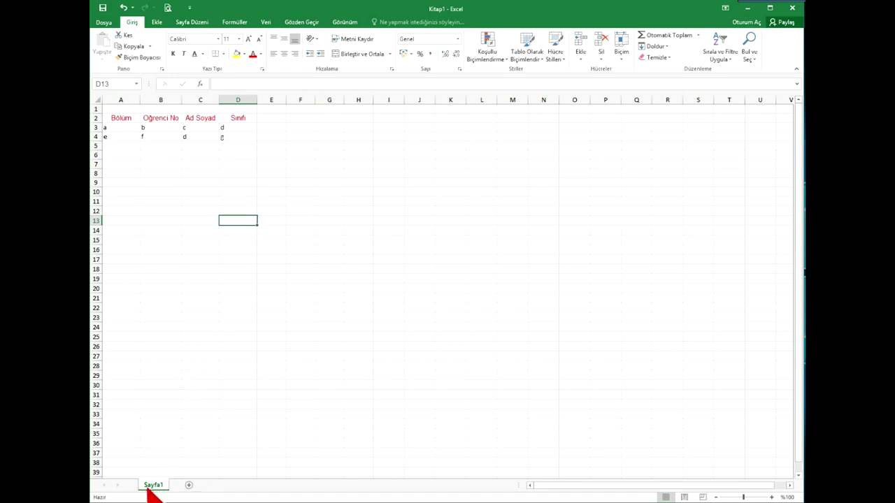
Step: Add sheets Sayfa2 and Sayfa3 and switch between the three sheet tabs
{"action": "left_click", "coordinate": [189, 485]}
{"action": "left_click", "coordinate": [219, 485]}
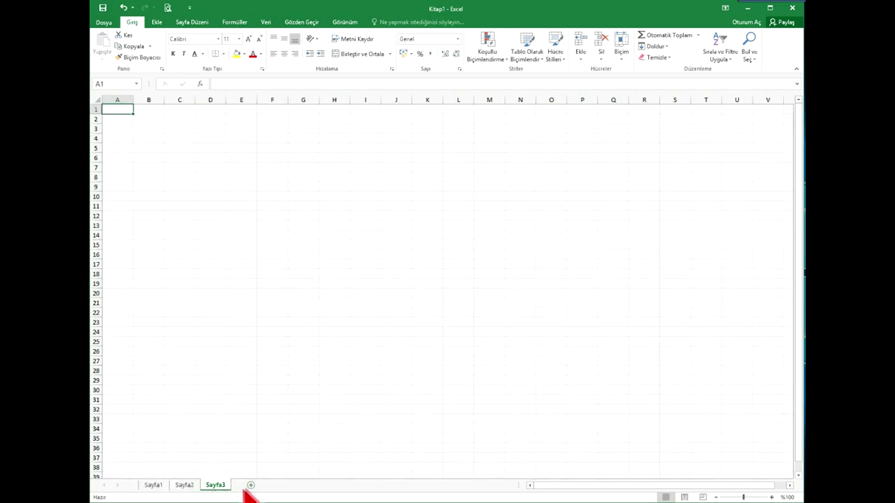
{"action": "left_click", "coordinate": [155, 485]}
{"action": "left_click", "coordinate": [183, 485]}
{"action": "left_click", "coordinate": [214, 485]}
{"action": "left_click", "coordinate": [154, 485]}
{"action": "left_click", "coordinate": [184, 486]}
{"action": "left_click", "coordinate": [215, 485]}
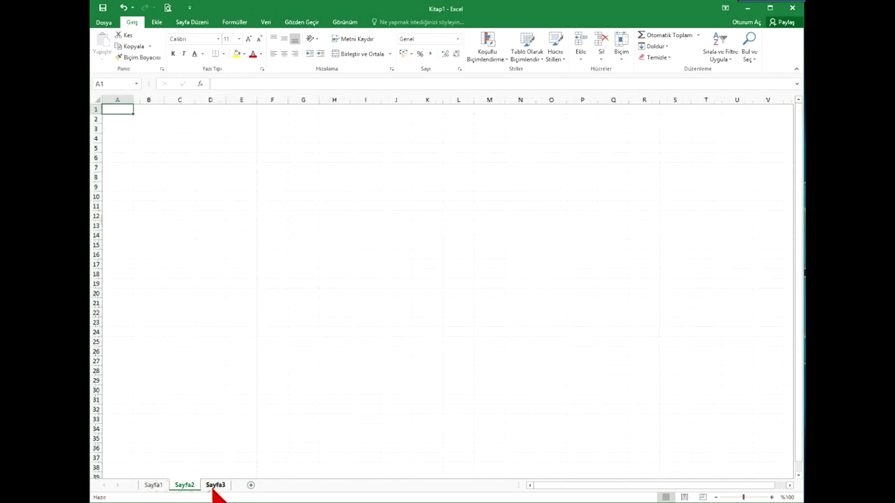
Step: Go back to Sayfa1 and rename it Deneme
{"action": "left_click", "coordinate": [154, 486]}
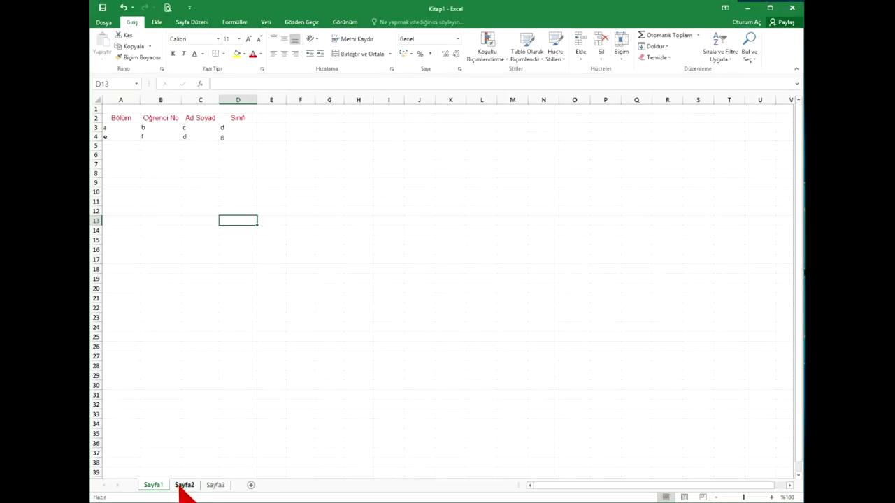
{"action": "left_click", "coordinate": [183, 487]}
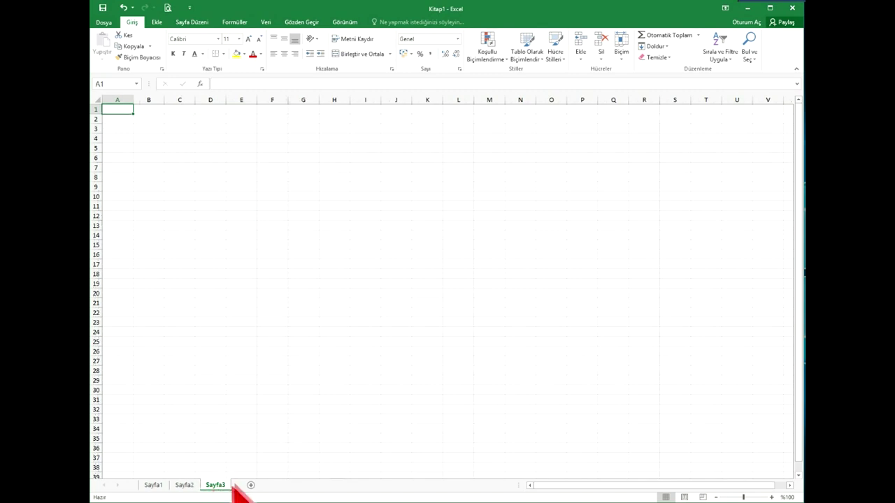
{"action": "left_click", "coordinate": [151, 487]}
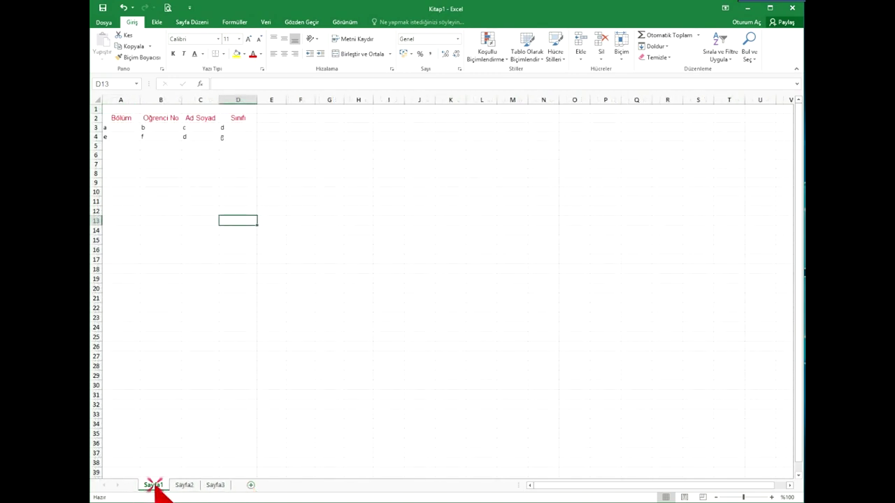
{"action": "double_click", "coordinate": [154, 485]}
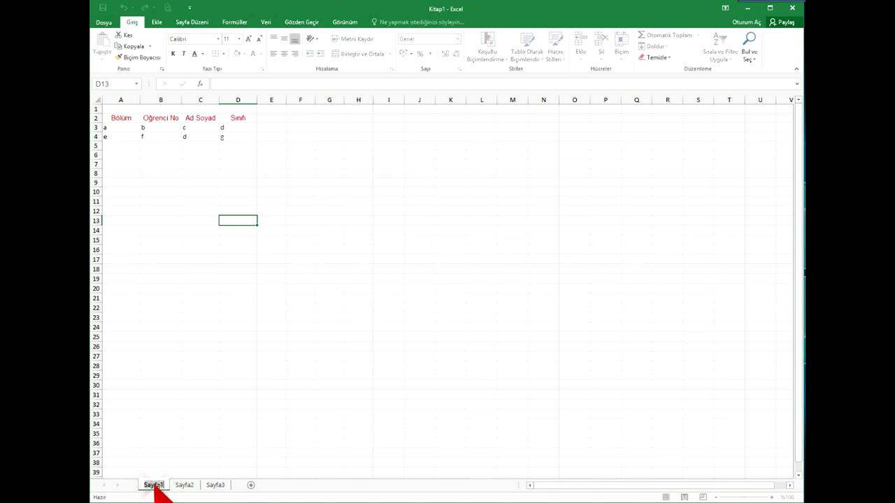
{"action": "type", "text": "Deneme"}
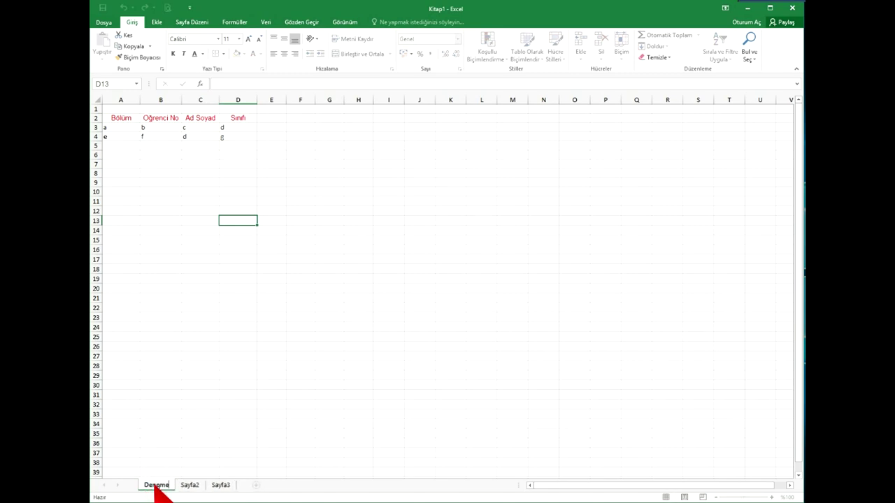
{"action": "key", "text": "Return"}
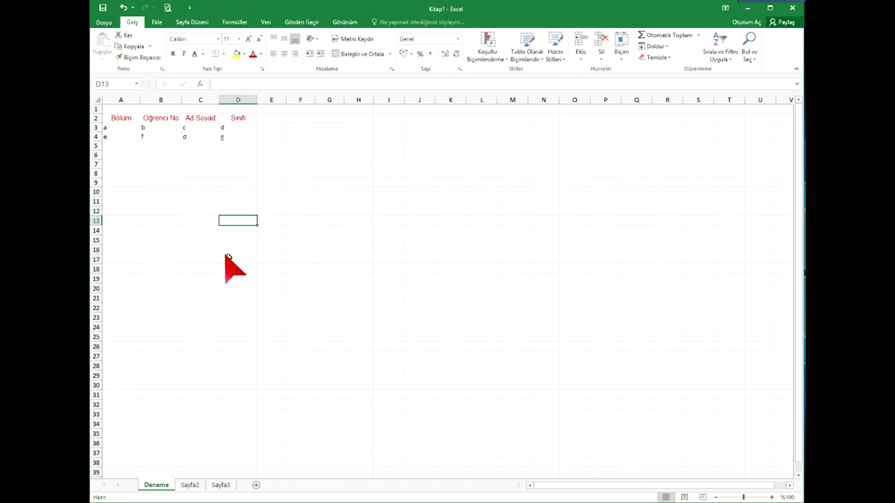
Step: Make a copy of the Deneme sheet, creating Deneme (2)
{"action": "right_click", "coordinate": [155, 489]}
{"action": "left_click", "coordinate": [146, 483]}
{"action": "right_click", "coordinate": [150, 483]}
{"action": "left_click", "coordinate": [195, 407]}
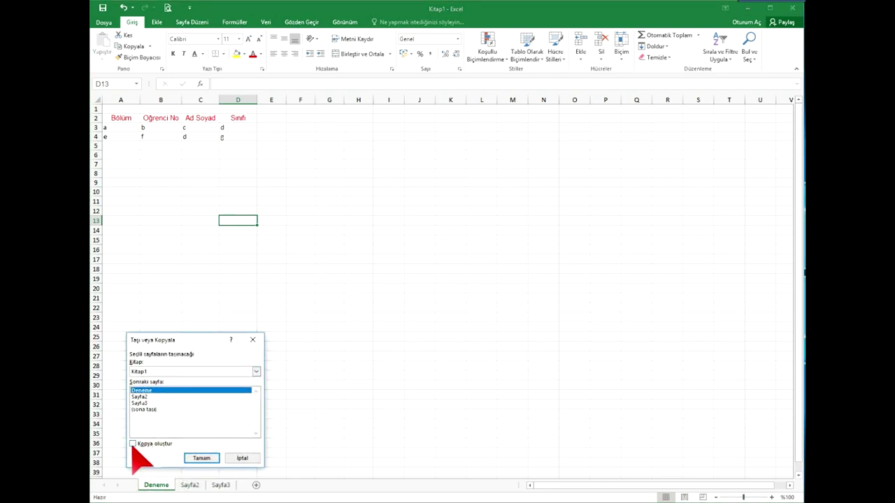
{"action": "left_click", "coordinate": [133, 444]}
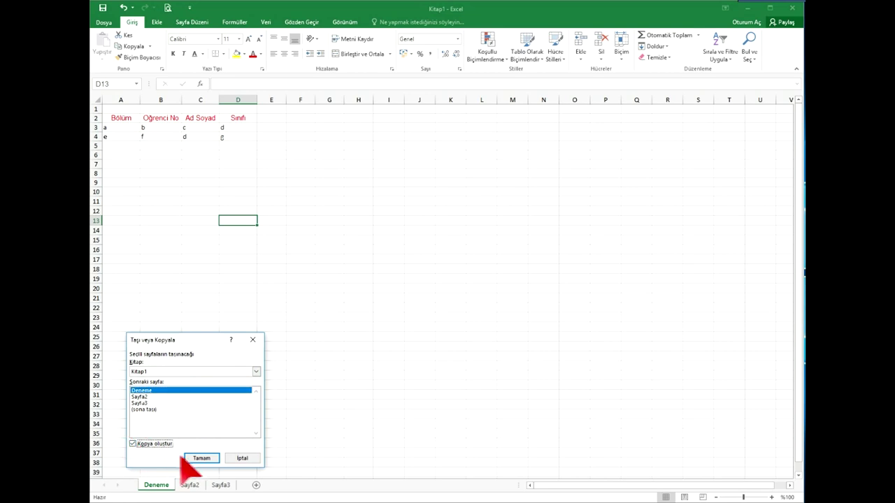
{"action": "left_click", "coordinate": [196, 458]}
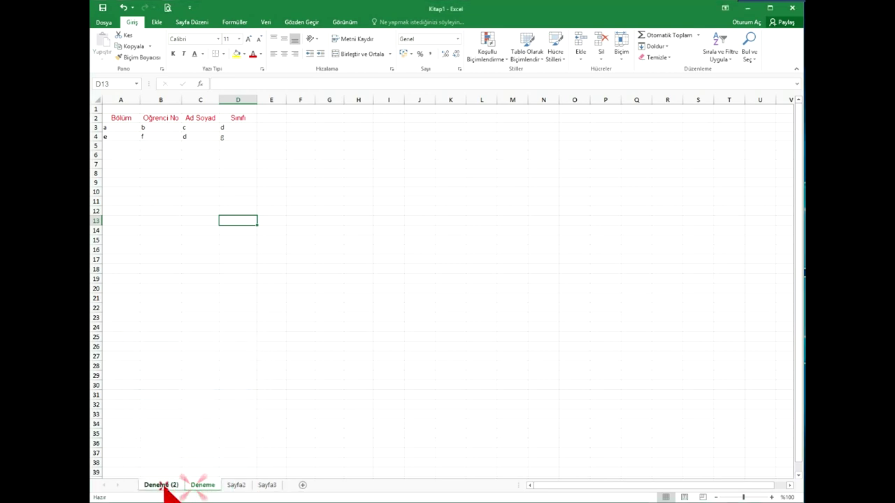
Step: Delete the Deneme (2) sheet and confirm the deletion
{"action": "left_click", "coordinate": [198, 486]}
{"action": "left_click", "coordinate": [161, 485]}
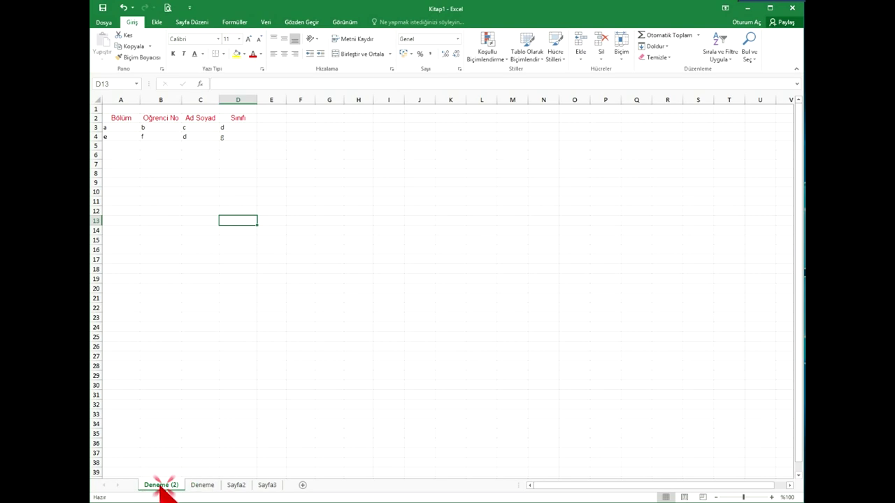
{"action": "right_click", "coordinate": [158, 485]}
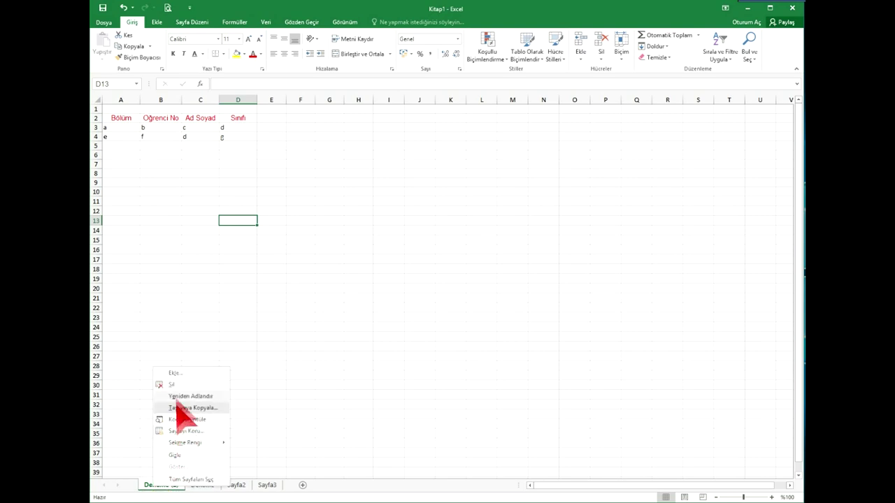
{"action": "left_click", "coordinate": [175, 385]}
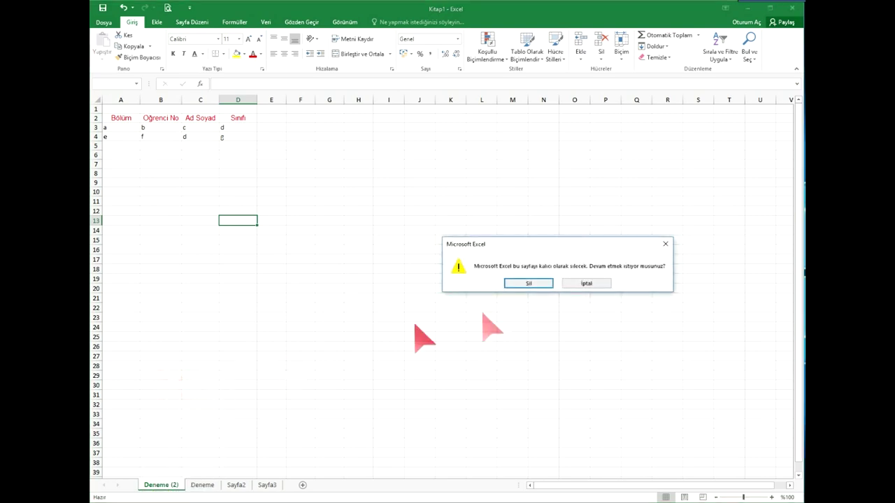
{"action": "left_click", "coordinate": [528, 284]}
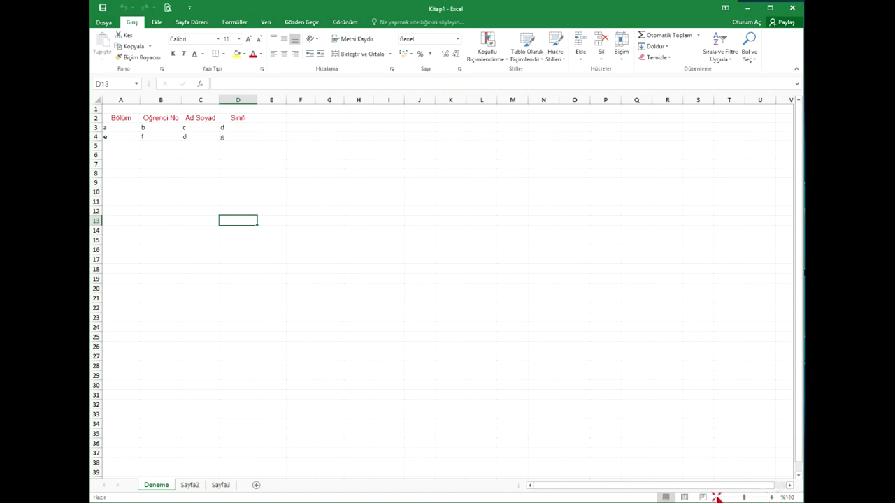
{"action": "left_click_drag", "start_coordinate": [741, 498], "coordinate": [743, 497]}
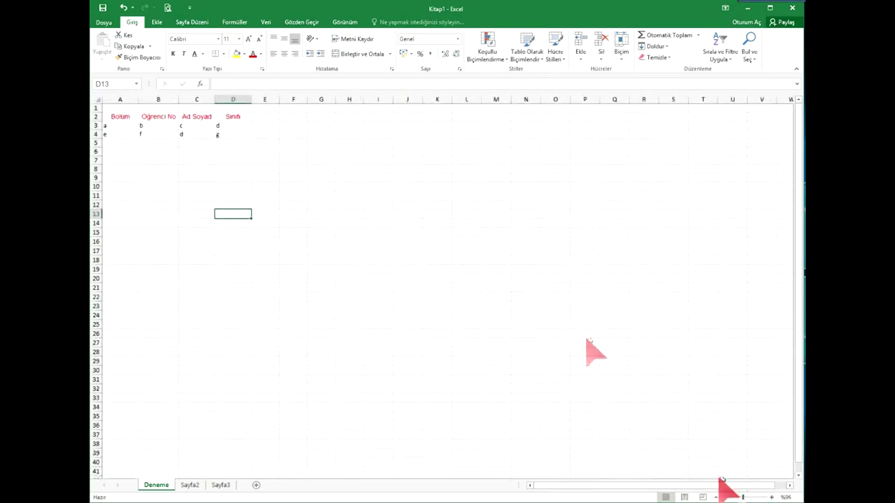
{"action": "left_click", "coordinate": [772, 497]}
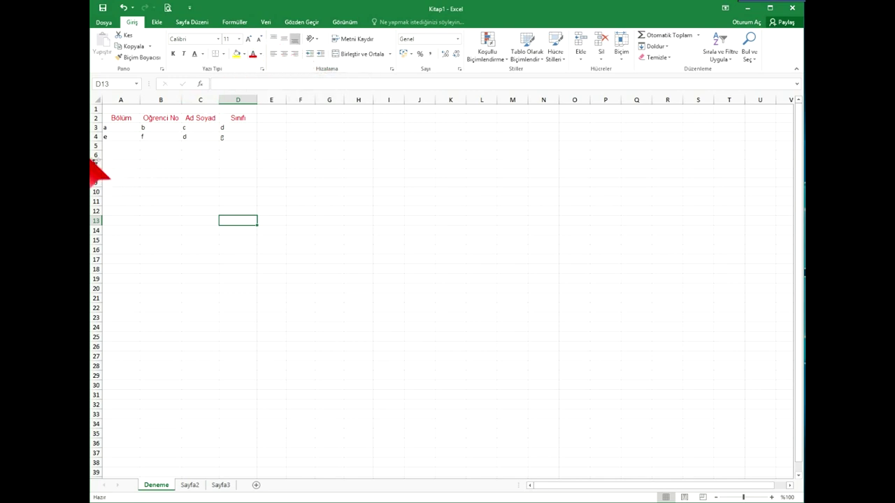
Step: Make row 6 taller, widen column B, and enter 'Deneme' in B6
{"action": "left_click_drag", "start_coordinate": [99, 159], "coordinate": [100, 172]}
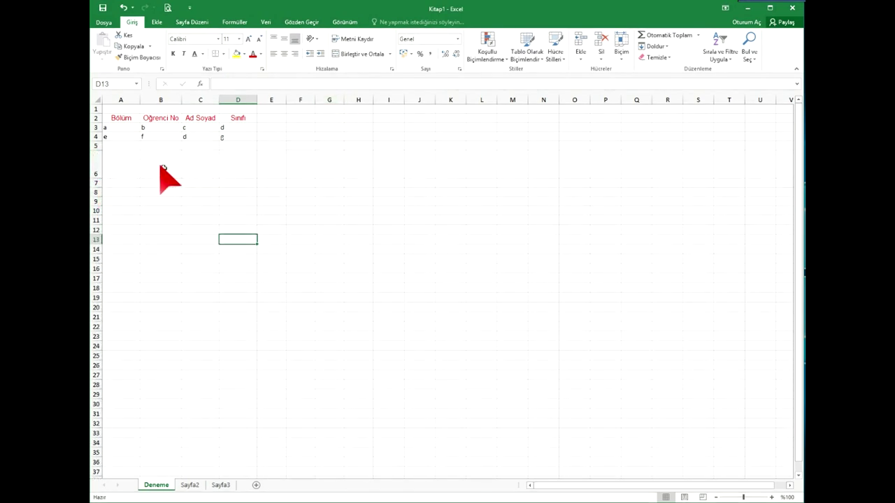
{"action": "left_click_drag", "start_coordinate": [180, 100], "coordinate": [200, 100]}
{"action": "left_click", "coordinate": [186, 164]}
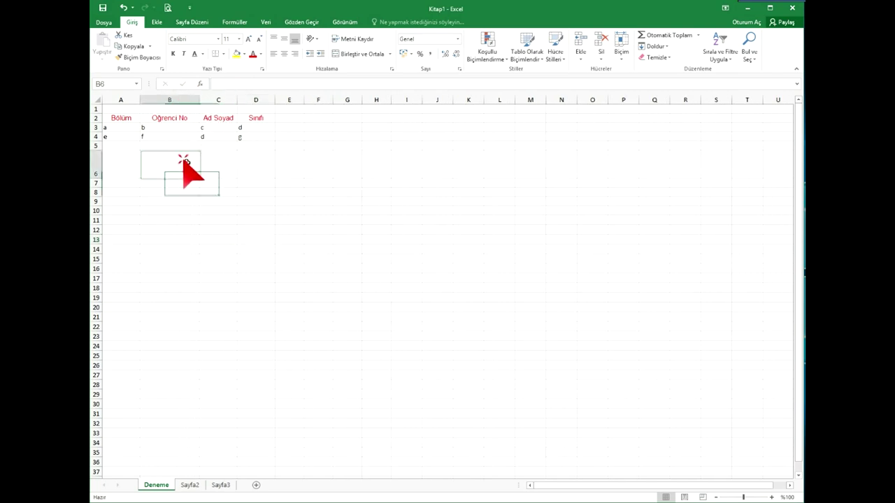
{"action": "type", "text": "Deneme"}
{"action": "key", "text": "Return"}
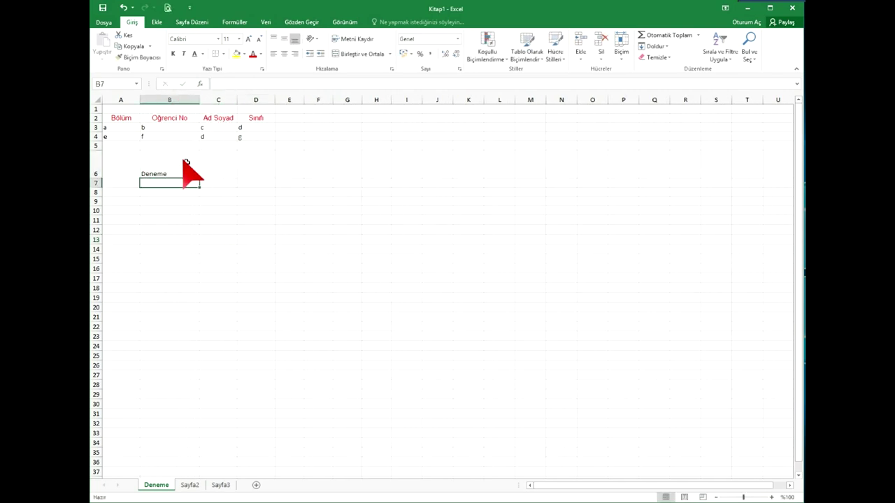
Step: Try the vertical and horizontal alignments on B6, ending on middle and centre
{"action": "left_click", "coordinate": [178, 169]}
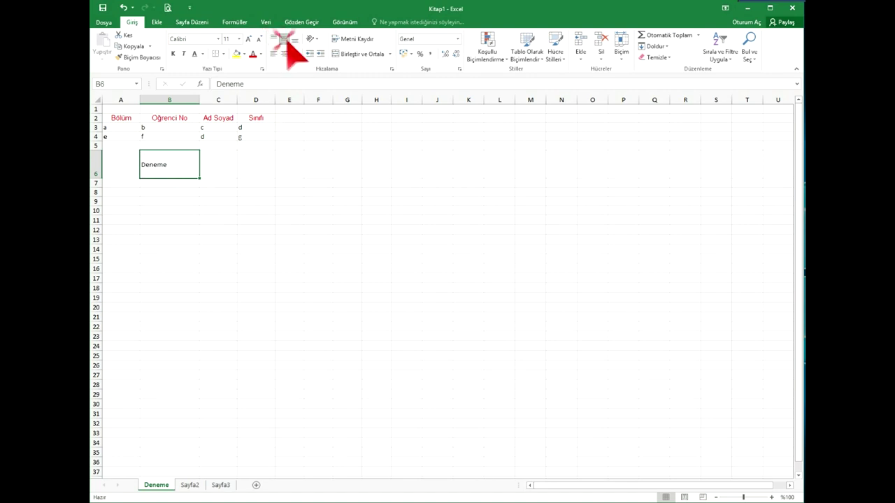
{"action": "left_click", "coordinate": [274, 38]}
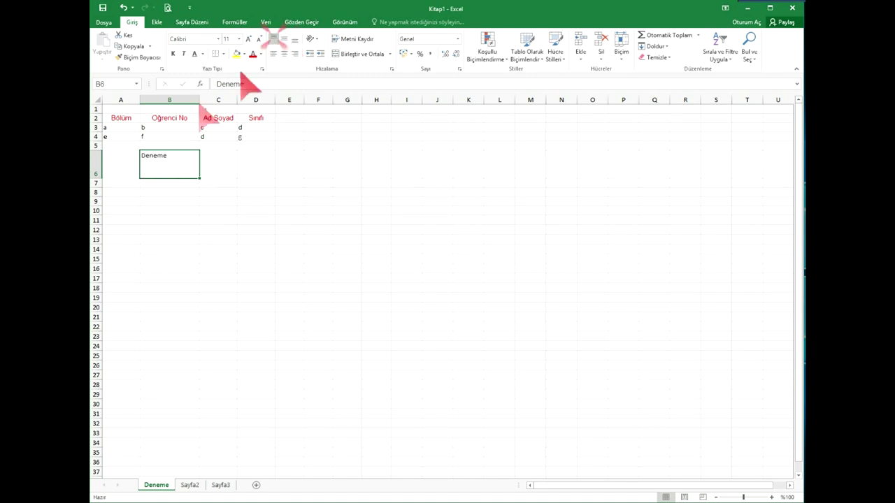
{"action": "left_click", "coordinate": [283, 39]}
{"action": "left_click", "coordinate": [294, 39]}
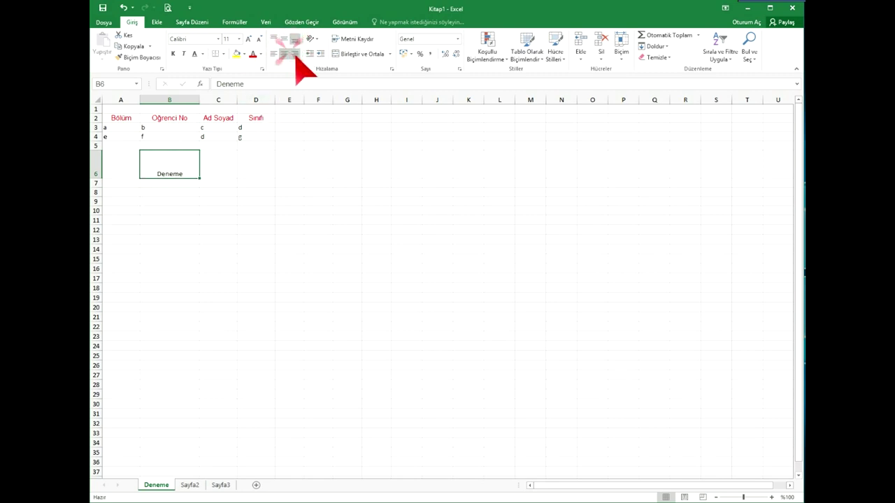
{"action": "left_click", "coordinate": [283, 39]}
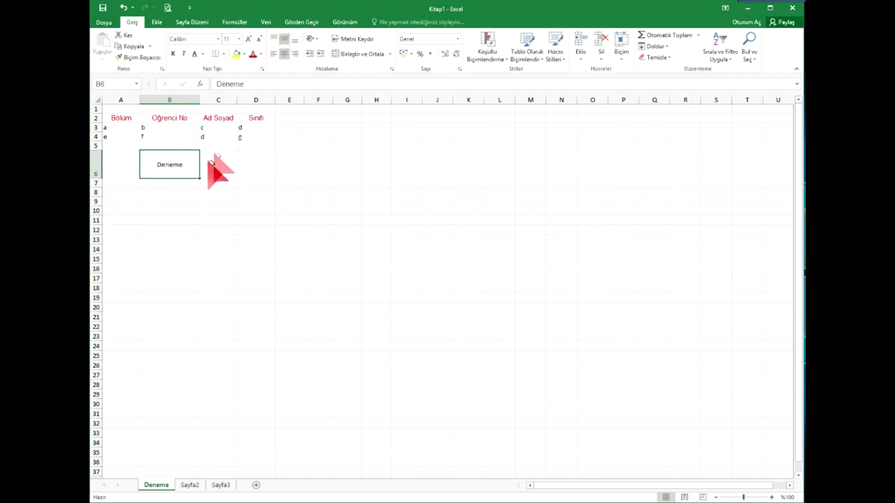
{"action": "left_click", "coordinate": [294, 54]}
{"action": "left_click", "coordinate": [274, 53]}
{"action": "left_click", "coordinate": [283, 53]}
{"action": "left_click", "coordinate": [274, 39]}
{"action": "left_click", "coordinate": [283, 39]}
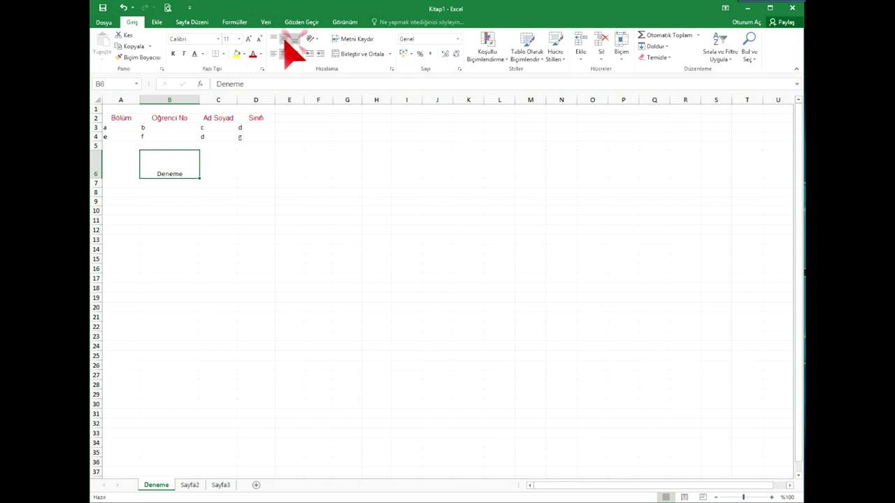
Step: Try the Orientation rotations on B6's text, then return it to horizontal
{"action": "left_click", "coordinate": [316, 38]}
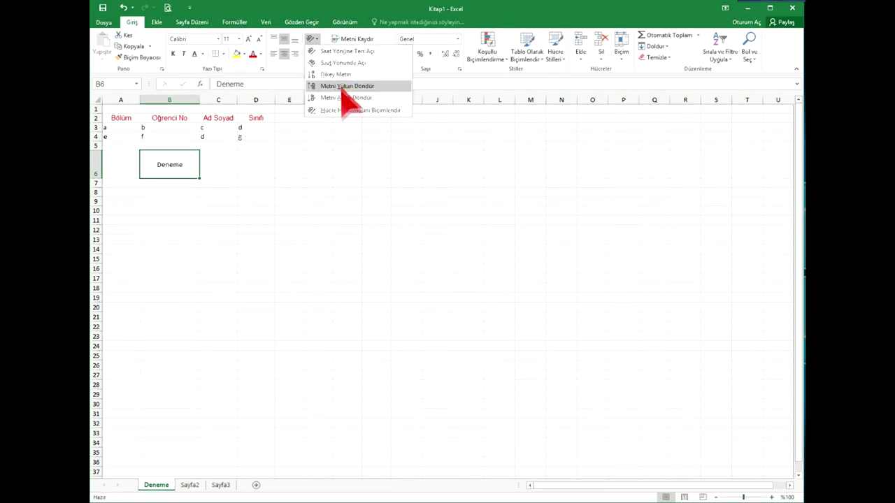
{"action": "left_click", "coordinate": [337, 51]}
{"action": "left_click", "coordinate": [314, 39]}
{"action": "left_click", "coordinate": [328, 62]}
{"action": "left_click", "coordinate": [314, 39]}
{"action": "left_click", "coordinate": [328, 74]}
{"action": "left_click", "coordinate": [314, 39]}
{"action": "left_click", "coordinate": [323, 74]}
{"action": "left_click", "coordinate": [315, 39]}
{"action": "left_click", "coordinate": [336, 98]}
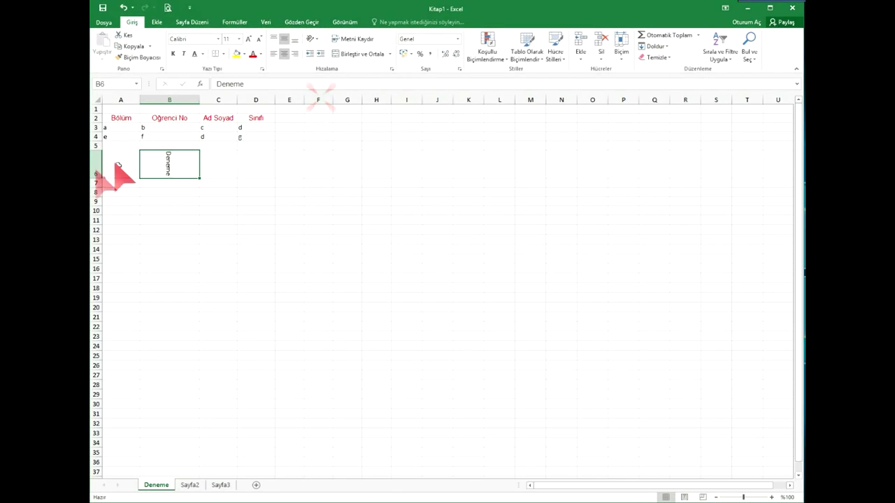
{"action": "left_click", "coordinate": [313, 39]}
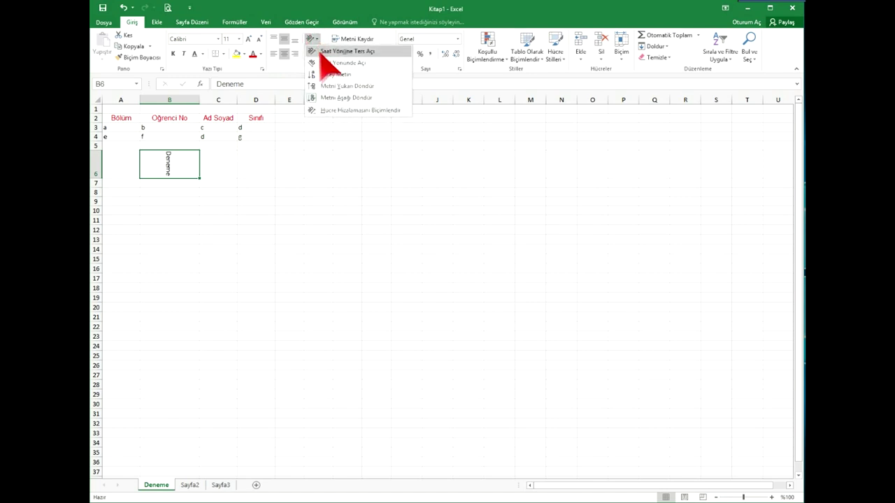
{"action": "left_click", "coordinate": [335, 98]}
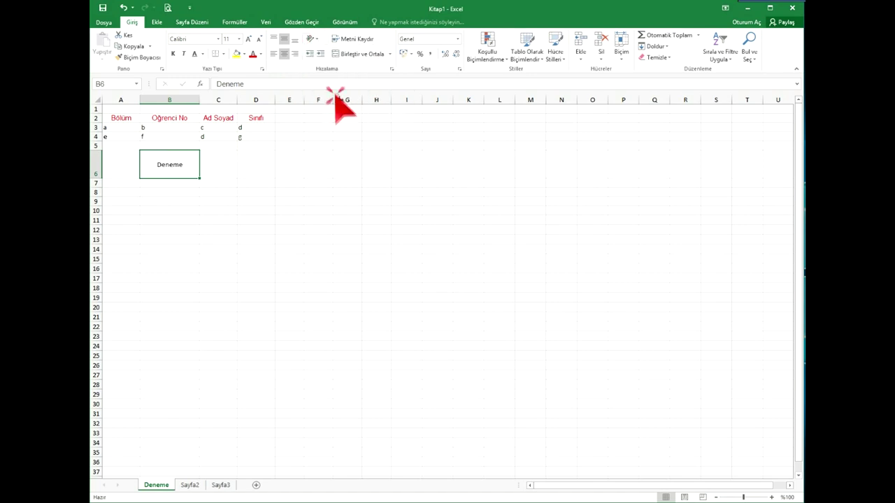
Step: Extend B6's text to 'Deneme Deneme Deneme Deneme'
{"action": "double_click", "coordinate": [193, 168]}
{"action": "type", "text": "Deneme Deneme"}
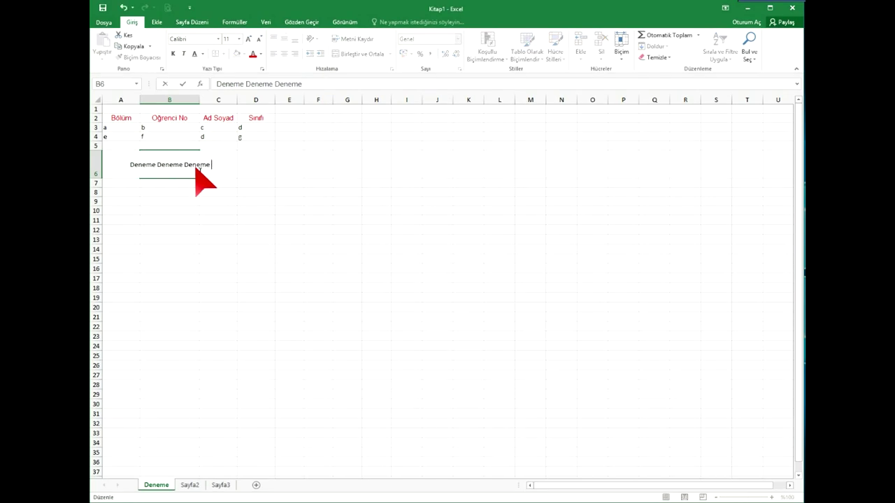
{"action": "key", "text": "Return"}
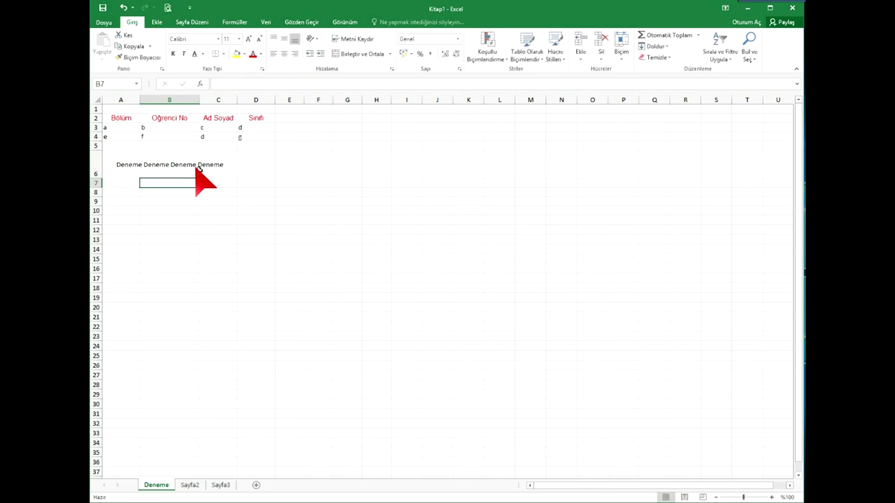
{"action": "left_click", "coordinate": [191, 171]}
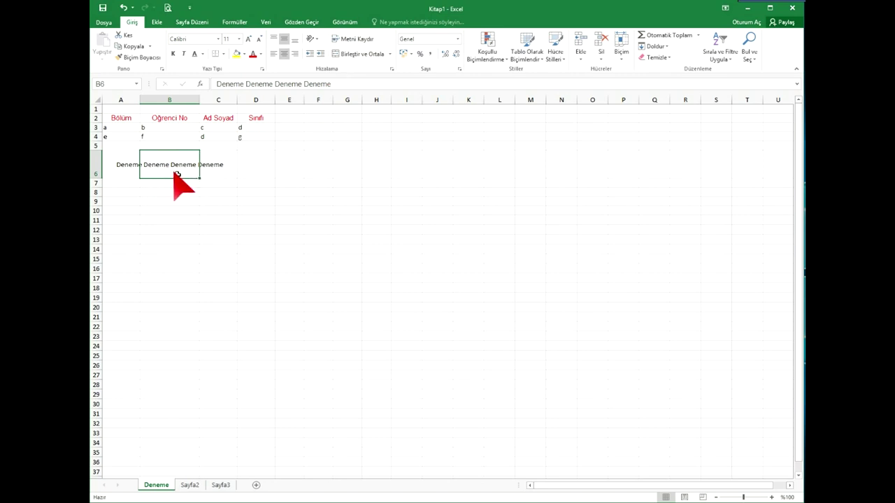
Step: Toggle Wrap Text on B6 and autofit row 6 to its content
{"action": "left_click", "coordinate": [352, 40]}
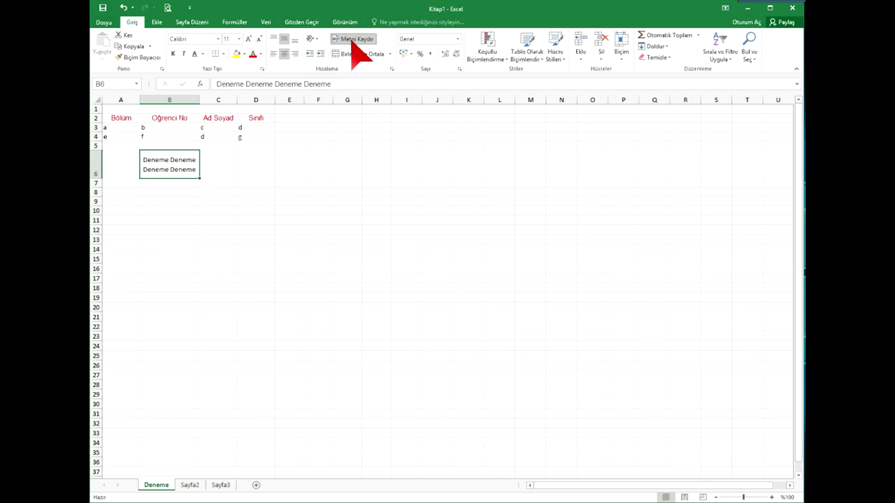
{"action": "left_click", "coordinate": [351, 39]}
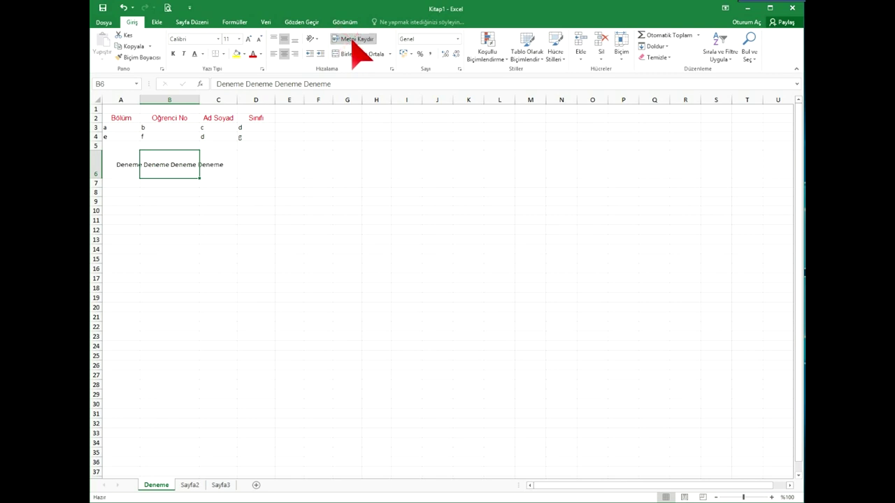
{"action": "left_click", "coordinate": [352, 40]}
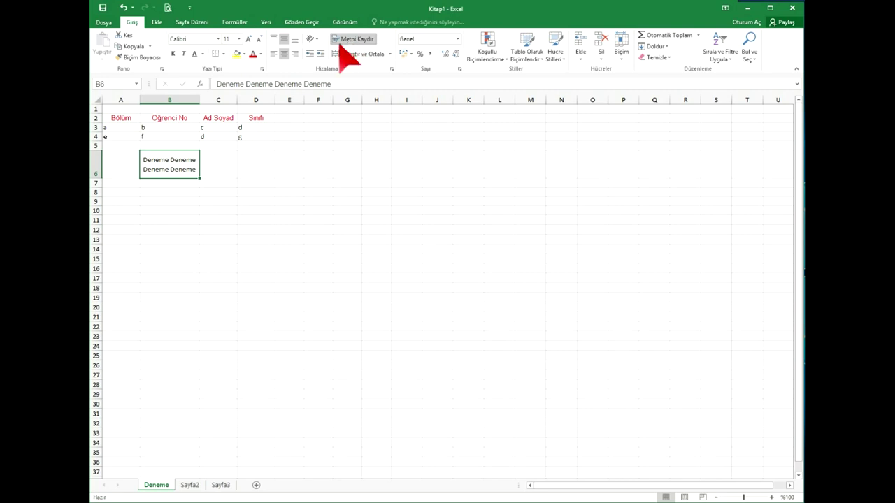
{"action": "left_click", "coordinate": [344, 40]}
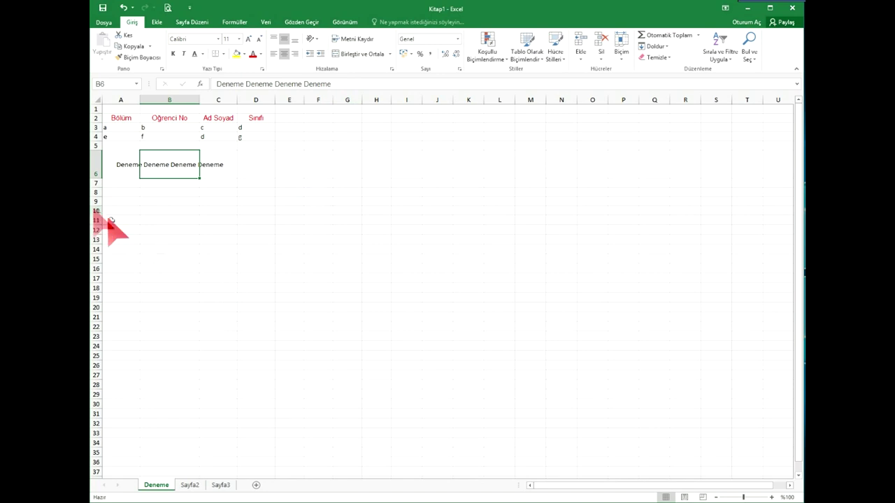
{"action": "double_click", "coordinate": [100, 179]}
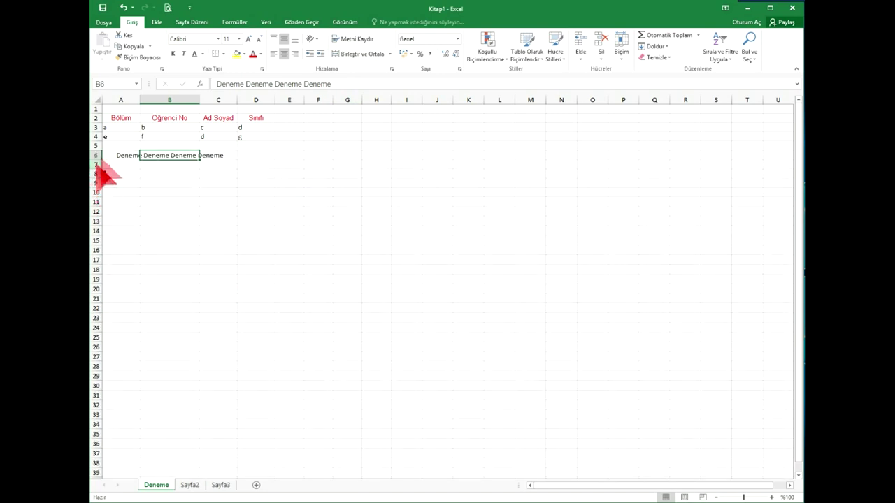
{"action": "left_click", "coordinate": [363, 40]}
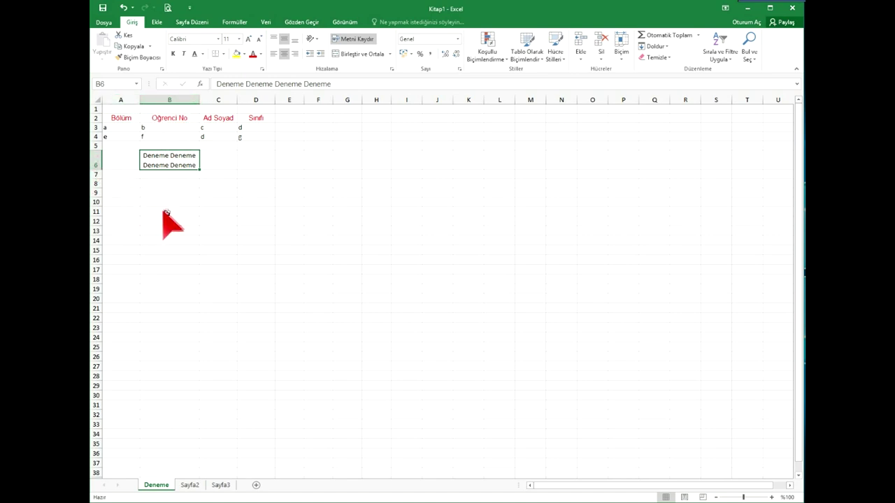
Step: Clear B6 and enter the title 'A Bölümü Öğrenci Listesi' in A1
{"action": "key", "text": "Delete"}
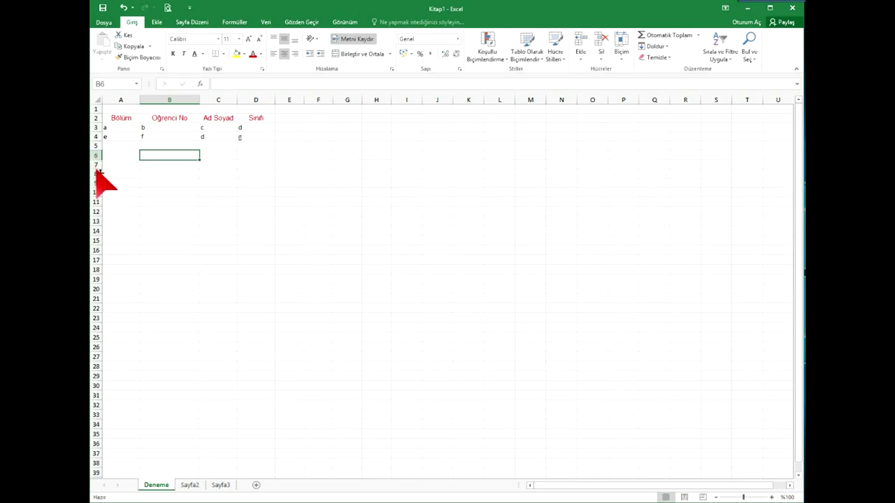
{"action": "left_click", "coordinate": [123, 110]}
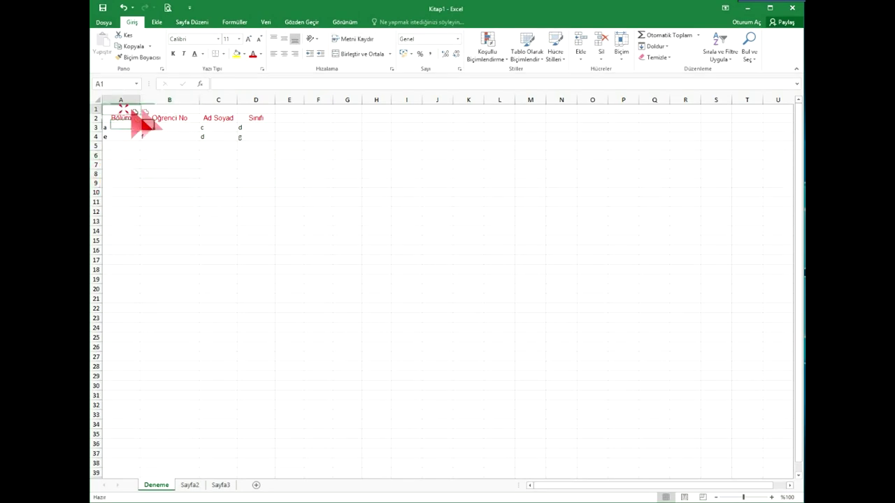
{"action": "left_click_drag", "start_coordinate": [134, 112], "coordinate": [252, 112]}
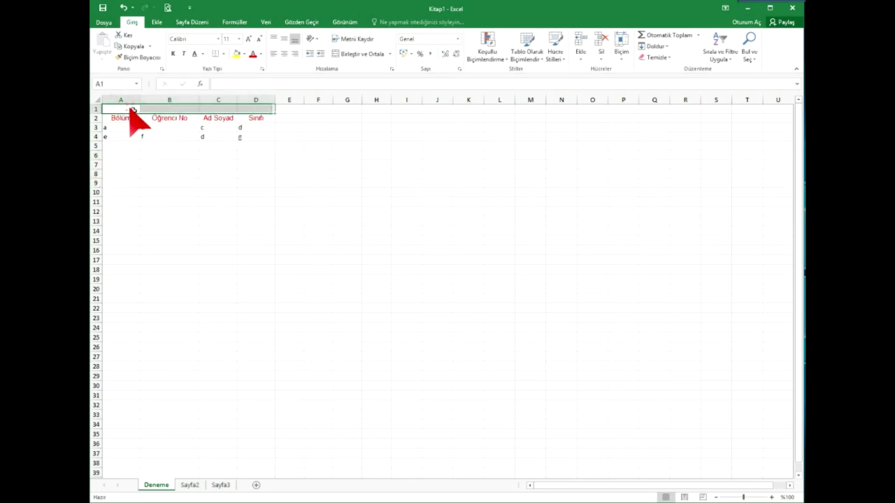
{"action": "left_click", "coordinate": [132, 111]}
{"action": "type", "text": "O"}
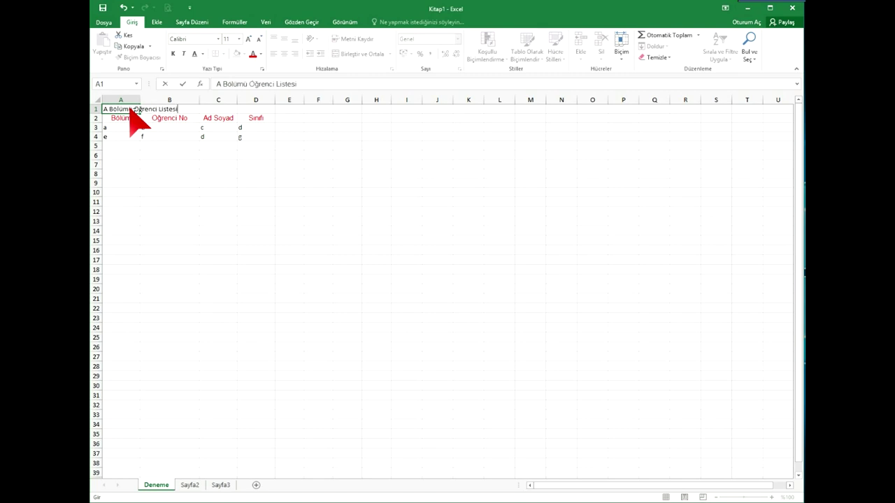
{"action": "key", "text": "Return"}
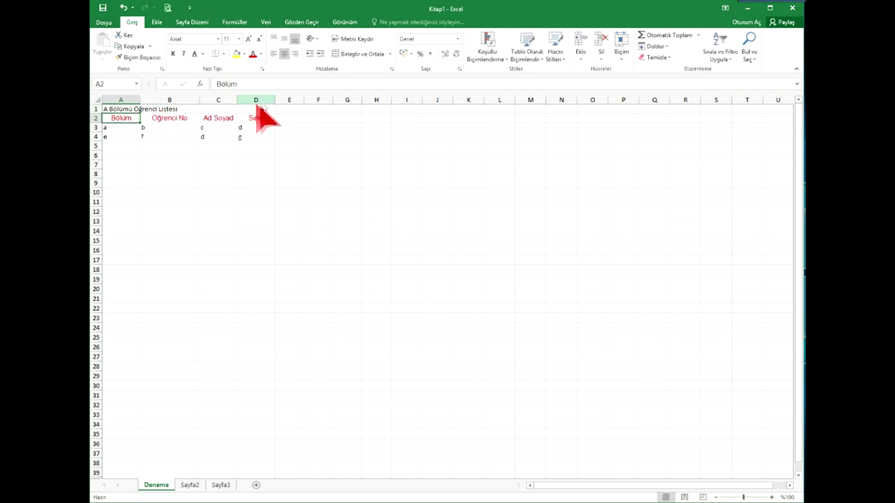
Step: Merge and centre the title across A1:D1, make it bold 16 pt, and centre it vertically in a taller row 1
{"action": "left_click_drag", "start_coordinate": [115, 109], "coordinate": [256, 110]}
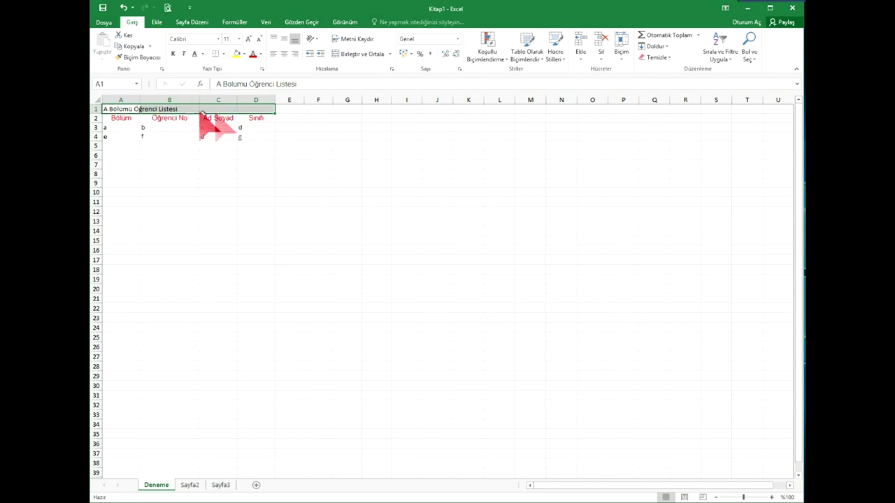
{"action": "left_click", "coordinate": [360, 55]}
{"action": "left_click", "coordinate": [209, 173]}
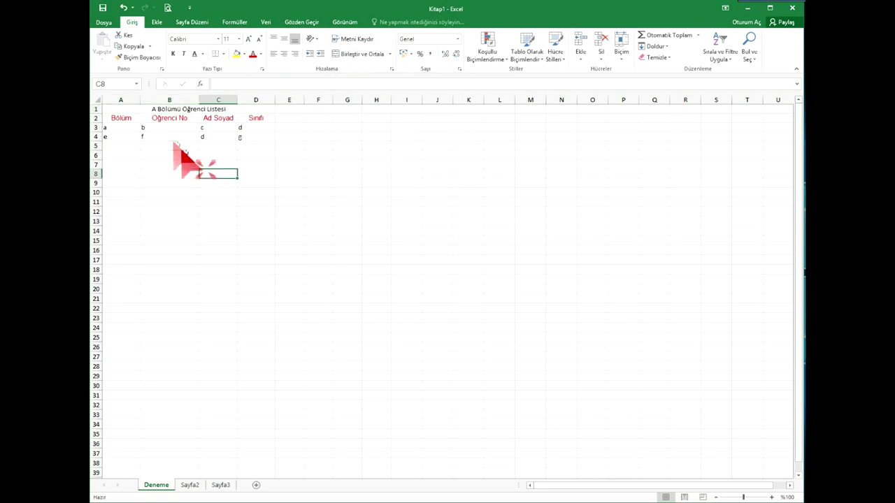
{"action": "left_click", "coordinate": [128, 111]}
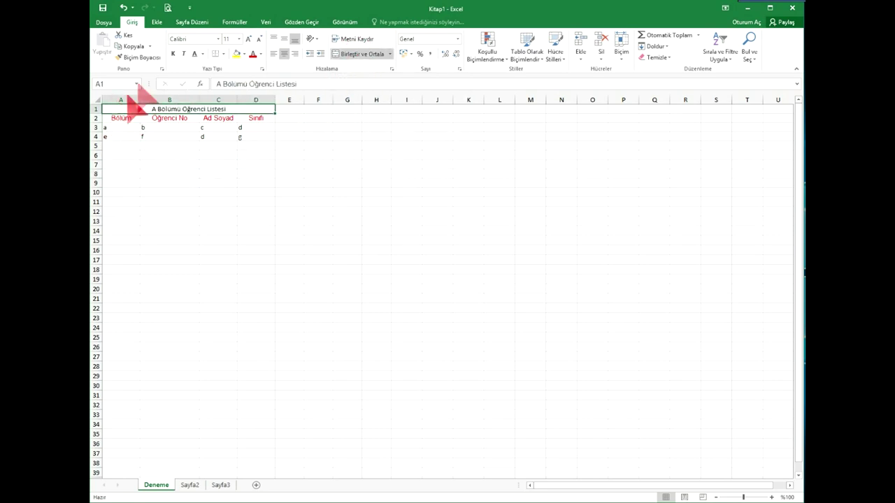
{"action": "left_click", "coordinate": [248, 39]}
{"action": "left_click", "coordinate": [248, 39]}
{"action": "left_click", "coordinate": [247, 39]}
{"action": "left_click", "coordinate": [173, 54]}
{"action": "left_click_drag", "start_coordinate": [98, 113], "coordinate": [97, 125]}
{"action": "left_click", "coordinate": [282, 39]}
{"action": "left_click", "coordinate": [235, 176]}
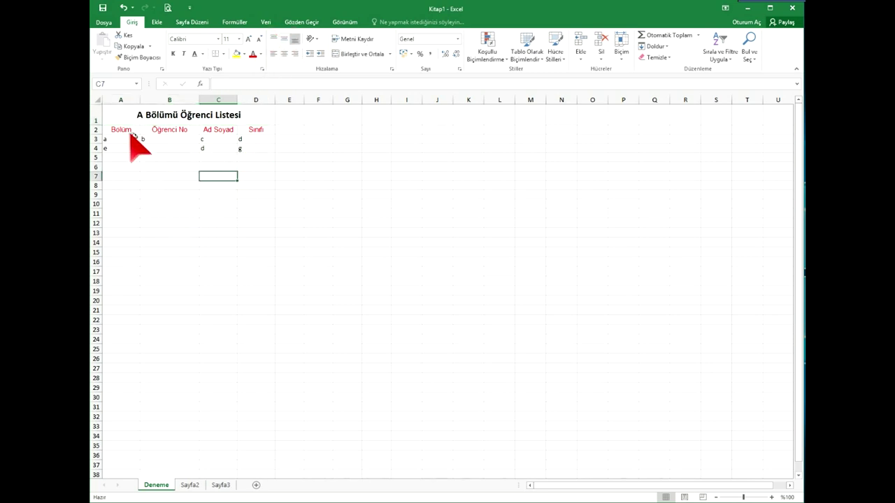
Step: Select the header and data rows A2:D4, then click around the sheet
{"action": "left_click_drag", "start_coordinate": [128, 132], "coordinate": [254, 149]}
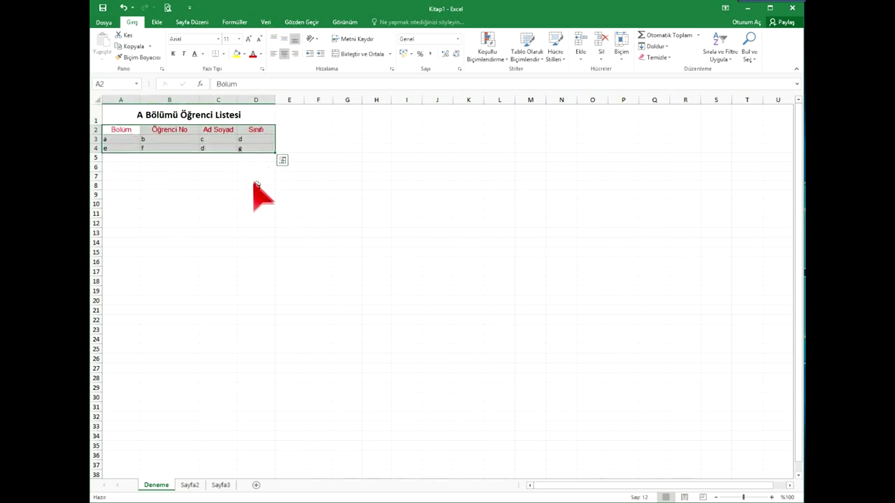
{"action": "left_click", "coordinate": [256, 184]}
{"action": "left_click", "coordinate": [184, 262]}
{"action": "left_click", "coordinate": [266, 272]}
{"action": "left_click", "coordinate": [413, 233]}
{"action": "left_click", "coordinate": [409, 223]}
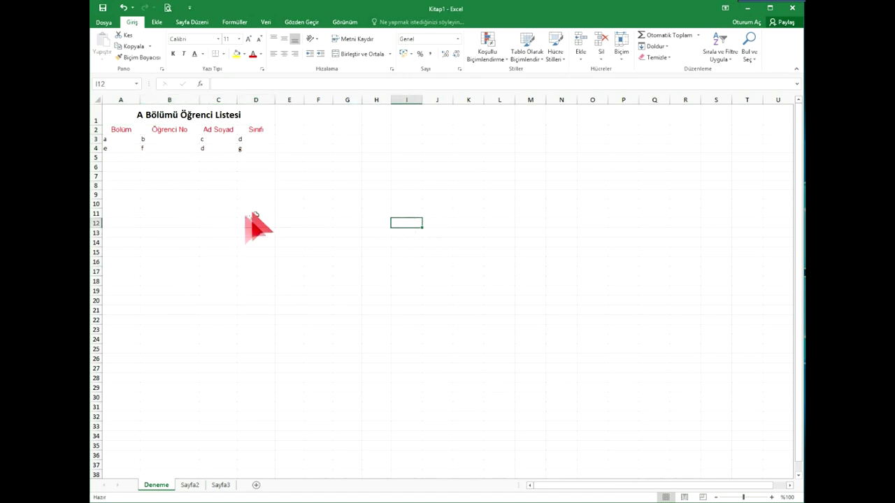
{"action": "left_click", "coordinate": [245, 215]}
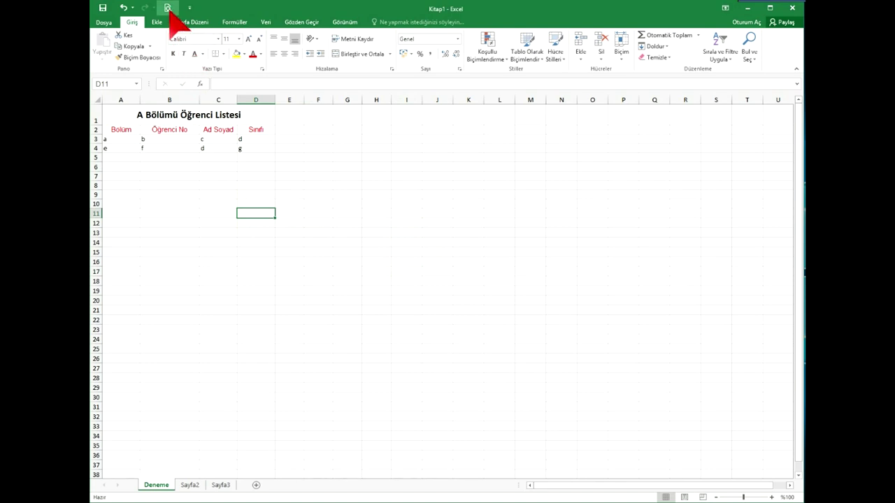
Step: Glance at the print preview, then return to the sheet
{"action": "left_click", "coordinate": [168, 7]}
{"action": "left_click", "coordinate": [452, 125]}
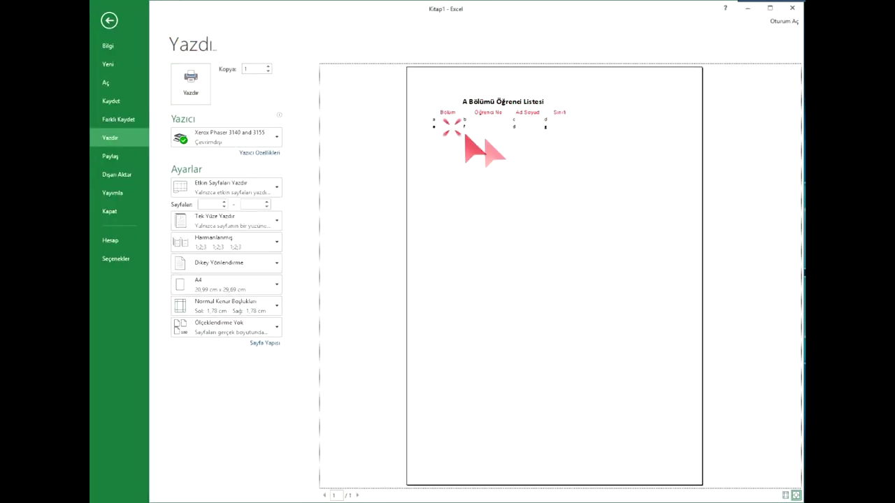
{"action": "left_click", "coordinate": [109, 21]}
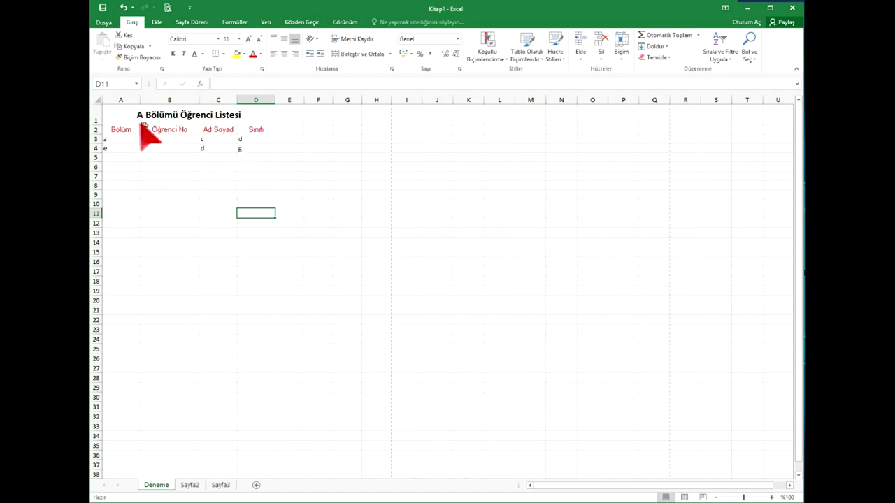
Step: Apply All Borders (Tüm Kenarlıklar) to A1:D10 and open the Yazdır preview
{"action": "left_click_drag", "start_coordinate": [115, 130], "coordinate": [269, 149]}
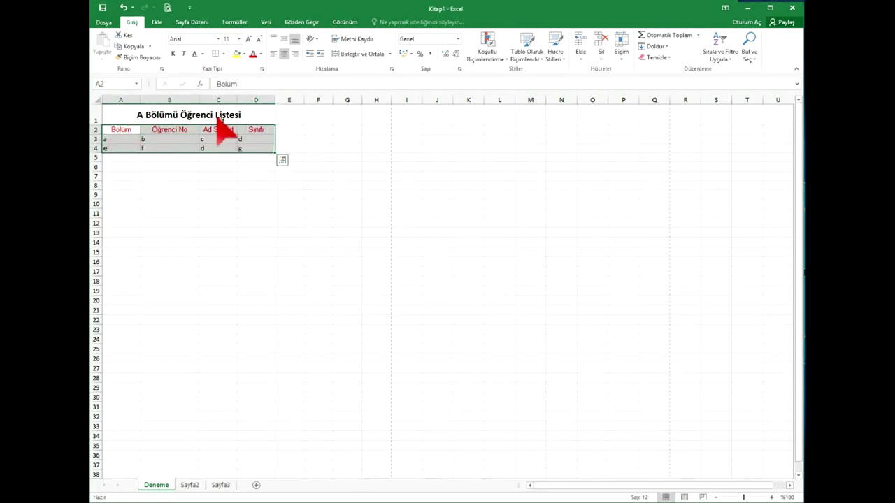
{"action": "left_click_drag", "start_coordinate": [219, 118], "coordinate": [237, 204]}
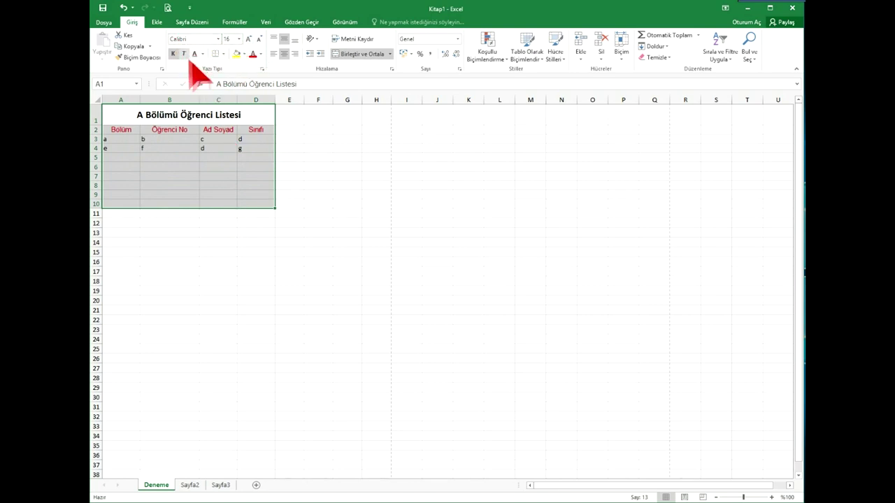
{"action": "left_click", "coordinate": [223, 53]}
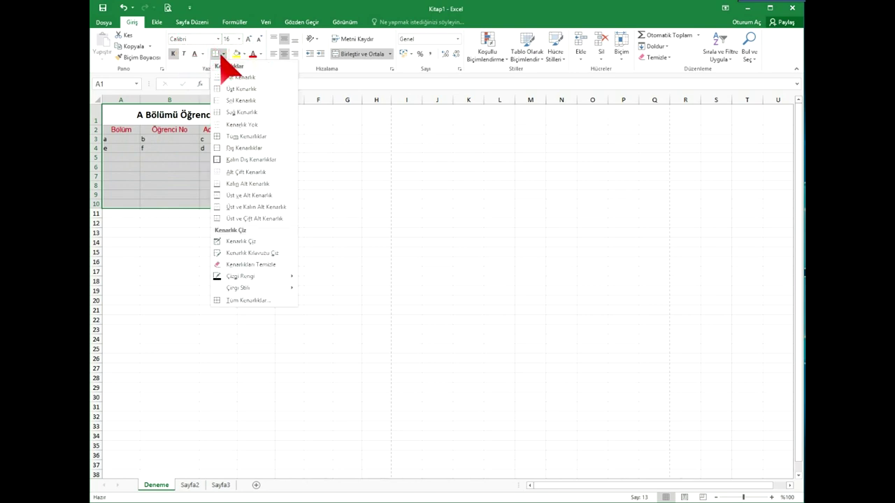
{"action": "left_click", "coordinate": [229, 137]}
{"action": "left_click", "coordinate": [214, 204]}
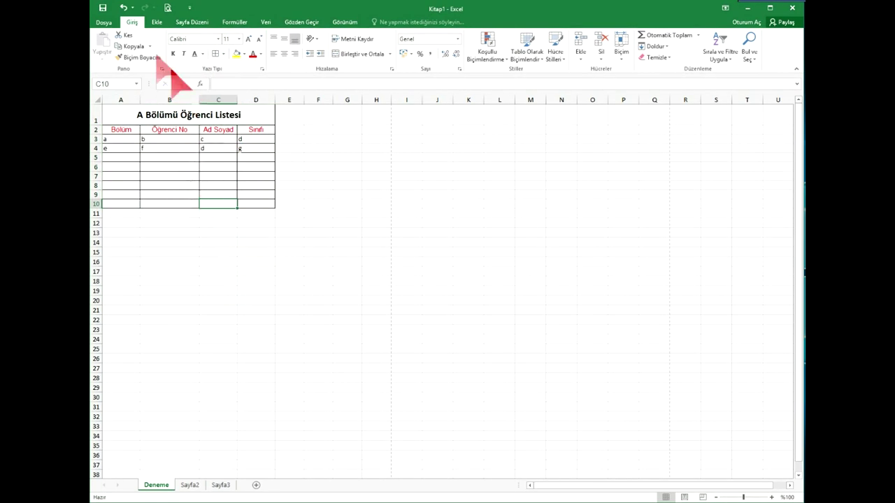
{"action": "key", "text": "ctrl+p"}
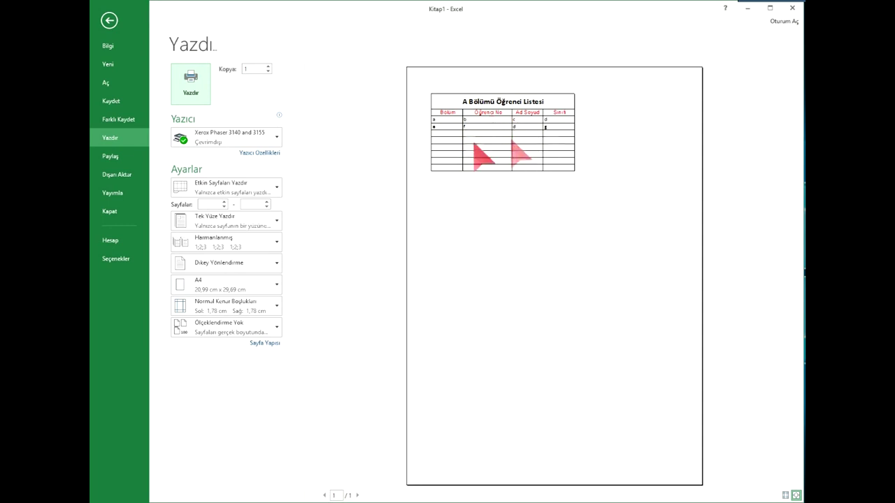
Step: Leave the Yazdır preview, recheck it once, and return to the worksheet
{"action": "left_click", "coordinate": [109, 22]}
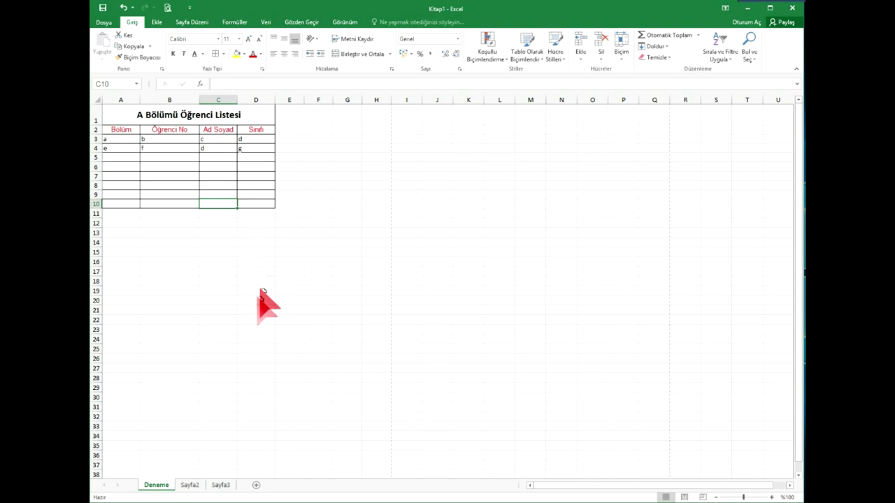
{"action": "left_click", "coordinate": [168, 8]}
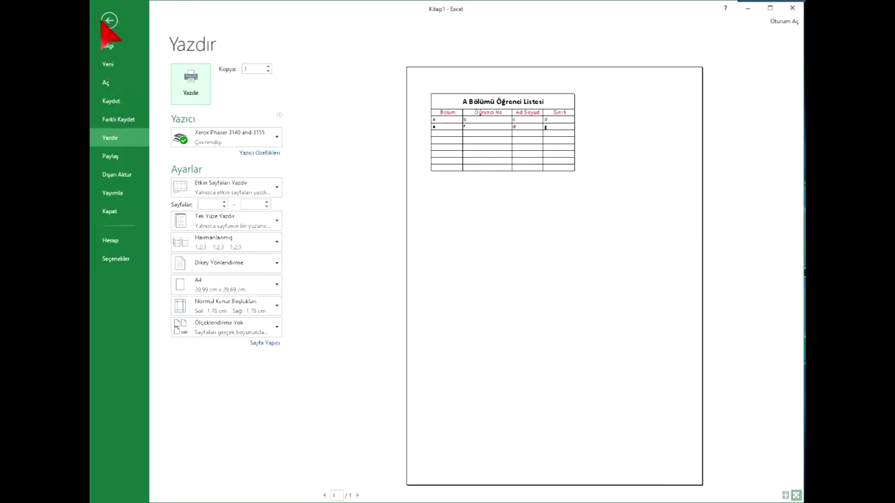
{"action": "left_click", "coordinate": [105, 21]}
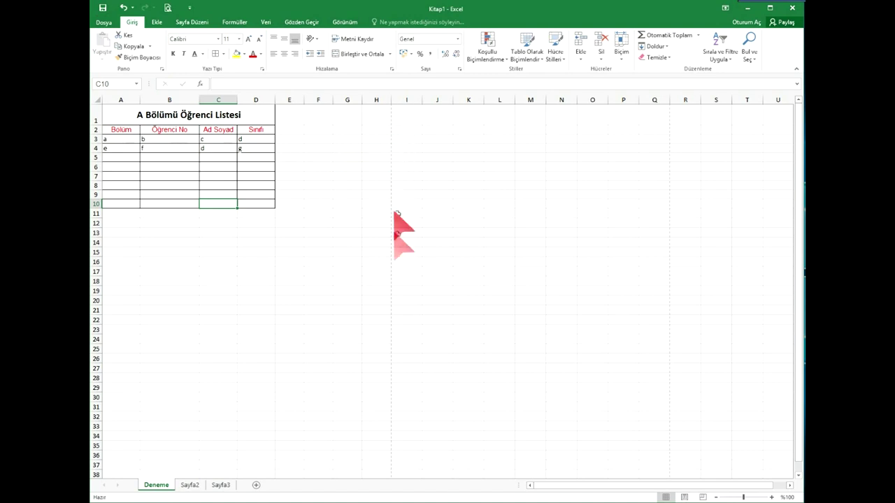
{"action": "scroll", "coordinate": [289, 294], "scroll_direction": "down", "scroll_amount": 5}
{"action": "scroll", "coordinate": [280, 311], "scroll_direction": "down", "scroll_amount": 2}
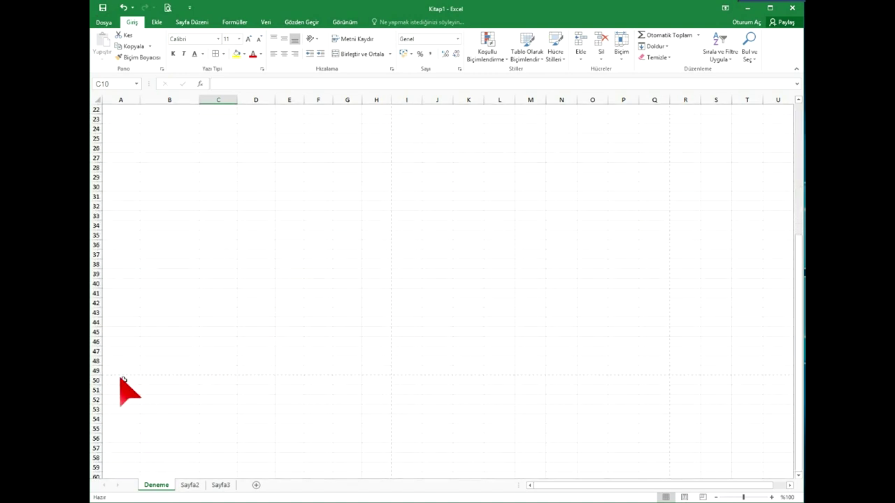
{"action": "scroll", "coordinate": [381, 381], "scroll_direction": "up", "scroll_amount": 3}
{"action": "scroll", "coordinate": [384, 381], "scroll_direction": "up", "scroll_amount": 3}
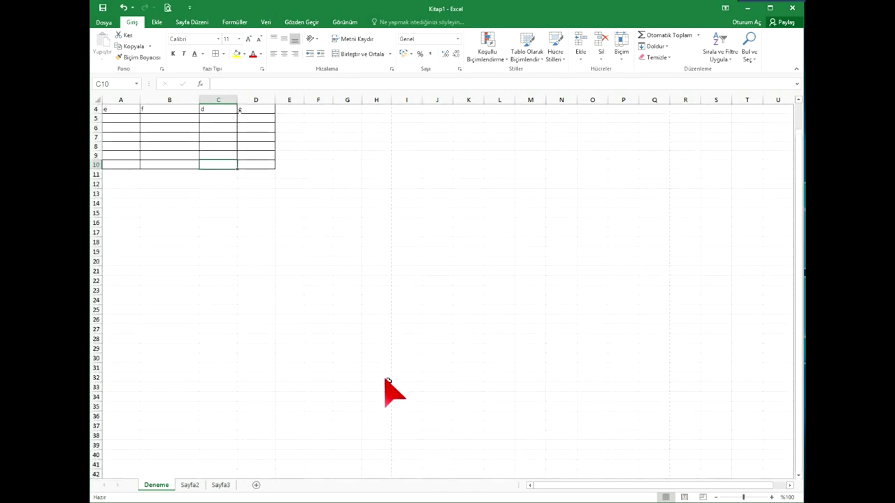
{"action": "scroll", "coordinate": [386, 382], "scroll_direction": "up", "scroll_amount": 1}
{"action": "scroll", "coordinate": [356, 300], "scroll_direction": "down", "scroll_amount": 1}
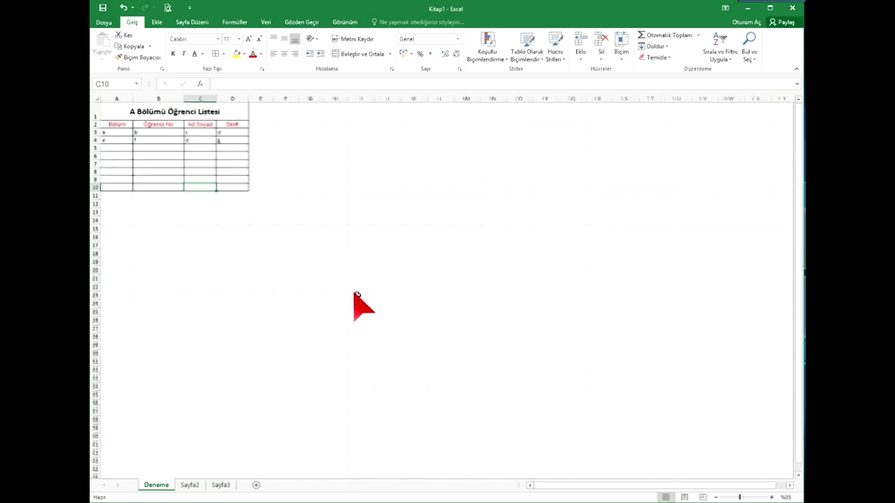
{"action": "scroll", "coordinate": [351, 304], "scroll_direction": "down", "scroll_amount": 1}
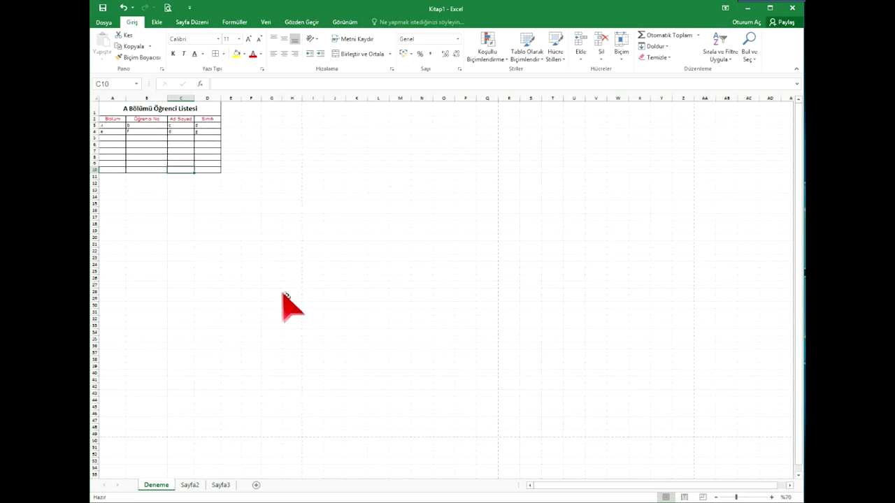
{"action": "left_click", "coordinate": [155, 131]}
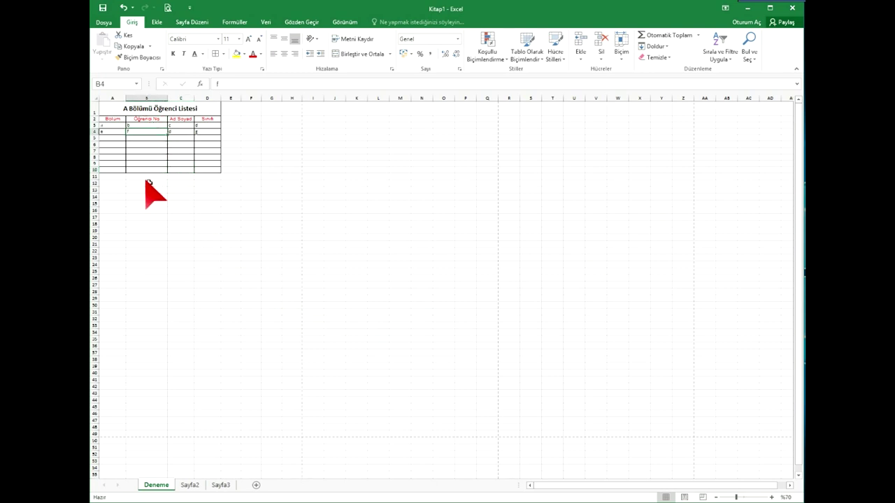
{"action": "scroll", "coordinate": [146, 185], "scroll_direction": "up", "scroll_amount": 1}
{"action": "scroll", "coordinate": [147, 188], "scroll_direction": "up", "scroll_amount": 1}
{"action": "scroll", "coordinate": [150, 187], "scroll_direction": "up", "scroll_amount": 1}
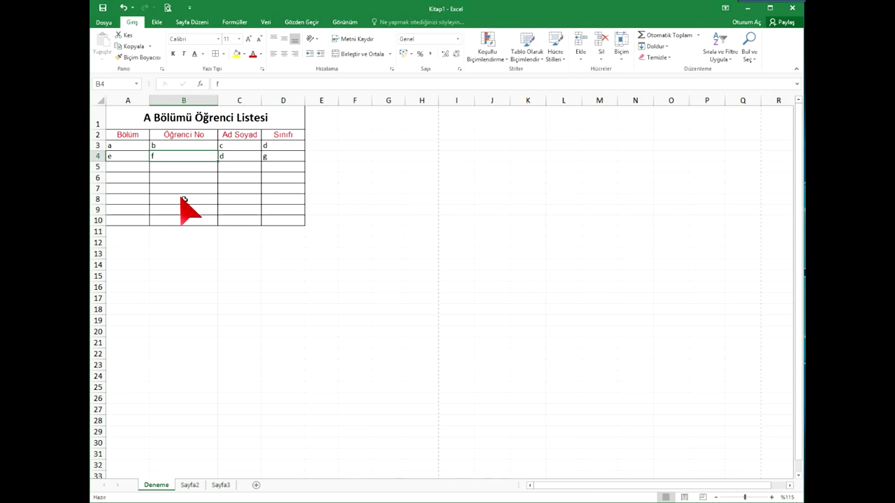
{"action": "scroll", "coordinate": [183, 200], "scroll_direction": "down", "scroll_amount": 1}
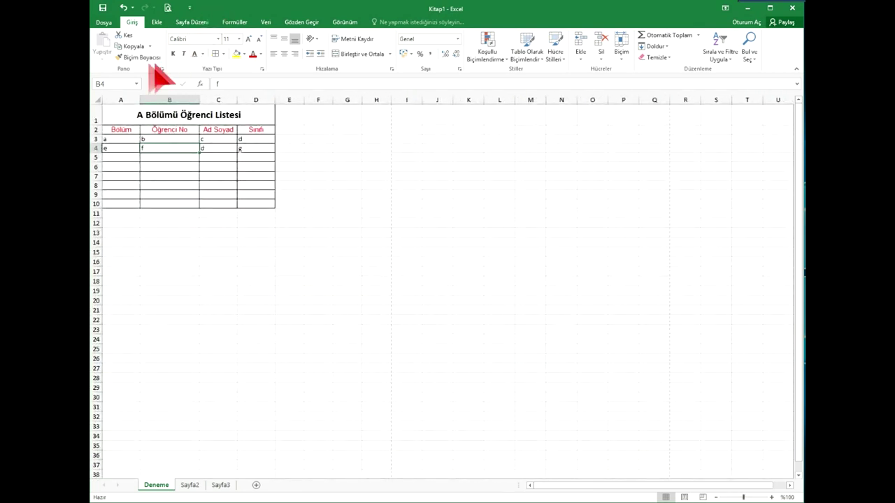